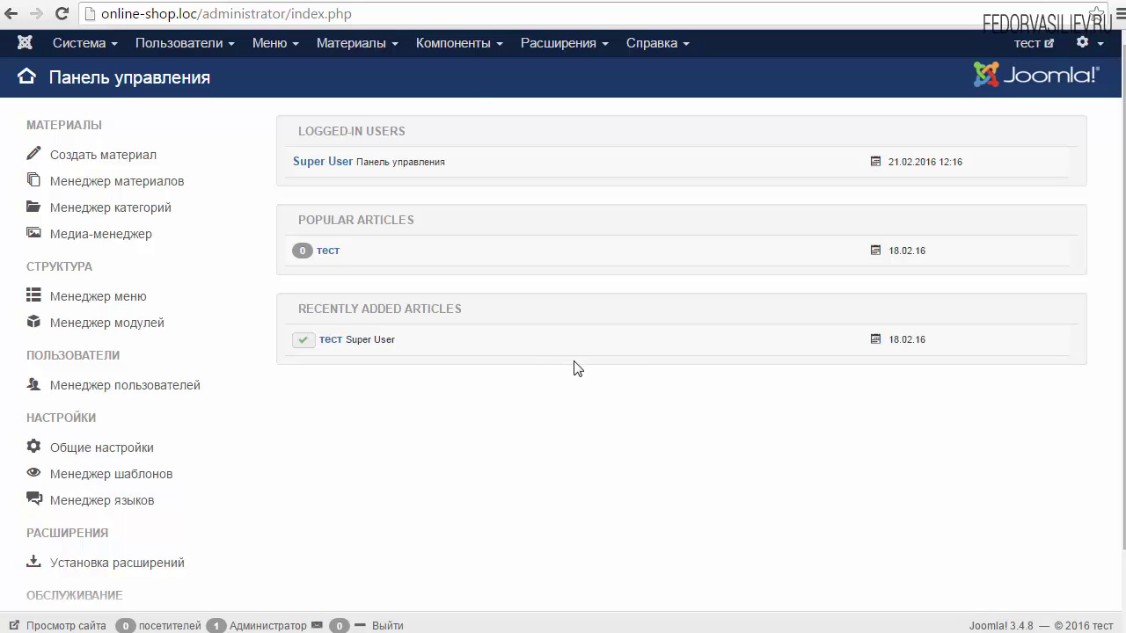
Open the configuration page of the JOOMLAKASSA component.
left_click(455, 44)
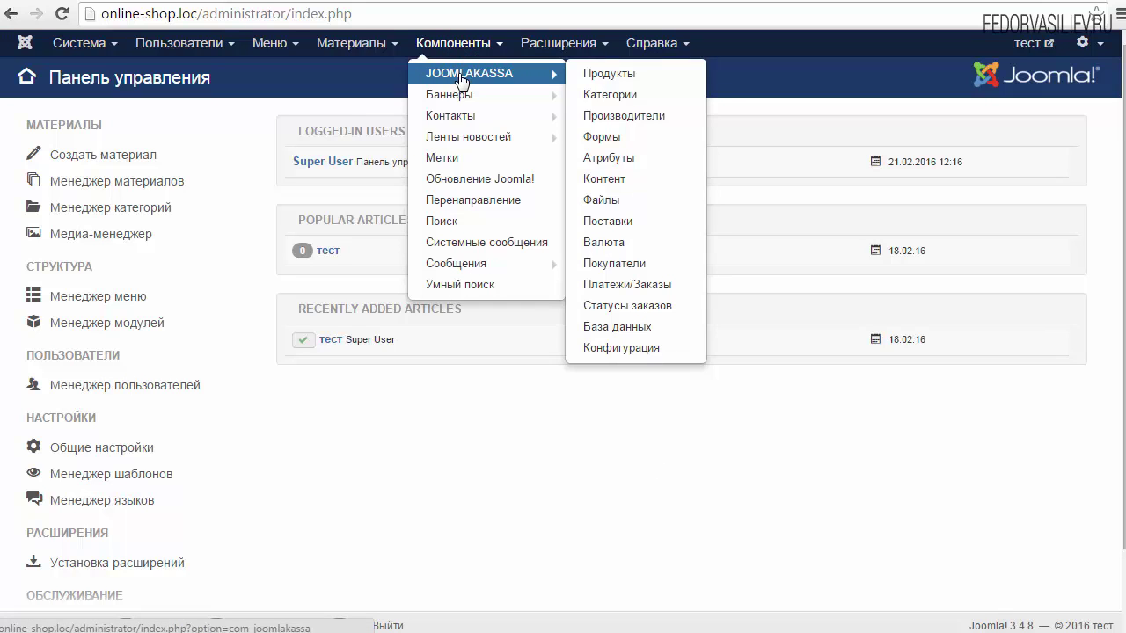
left_click(460, 79)
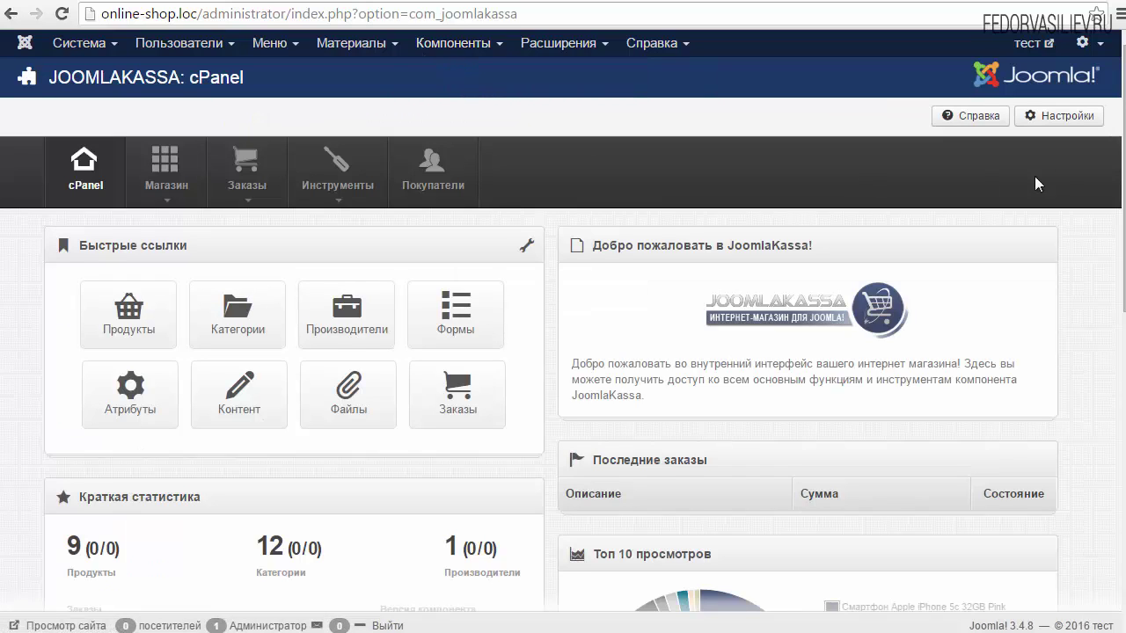
left_click(1071, 116)
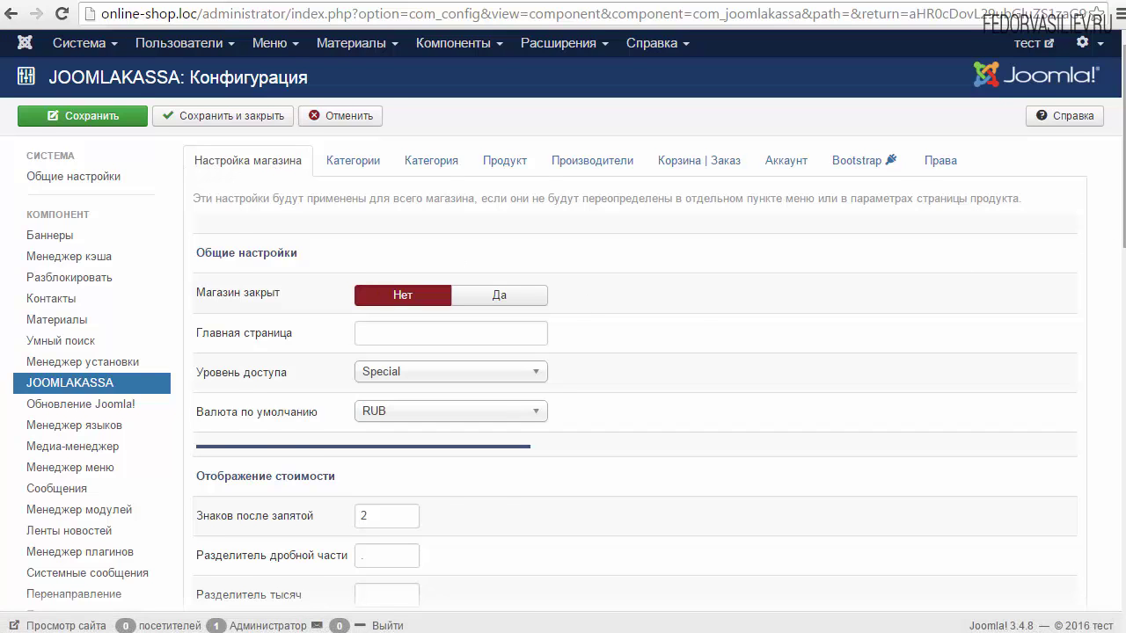
Set Магазин закрыт to Да in the general shop settings and save the configuration.
scroll(281, 171, "down", 2)
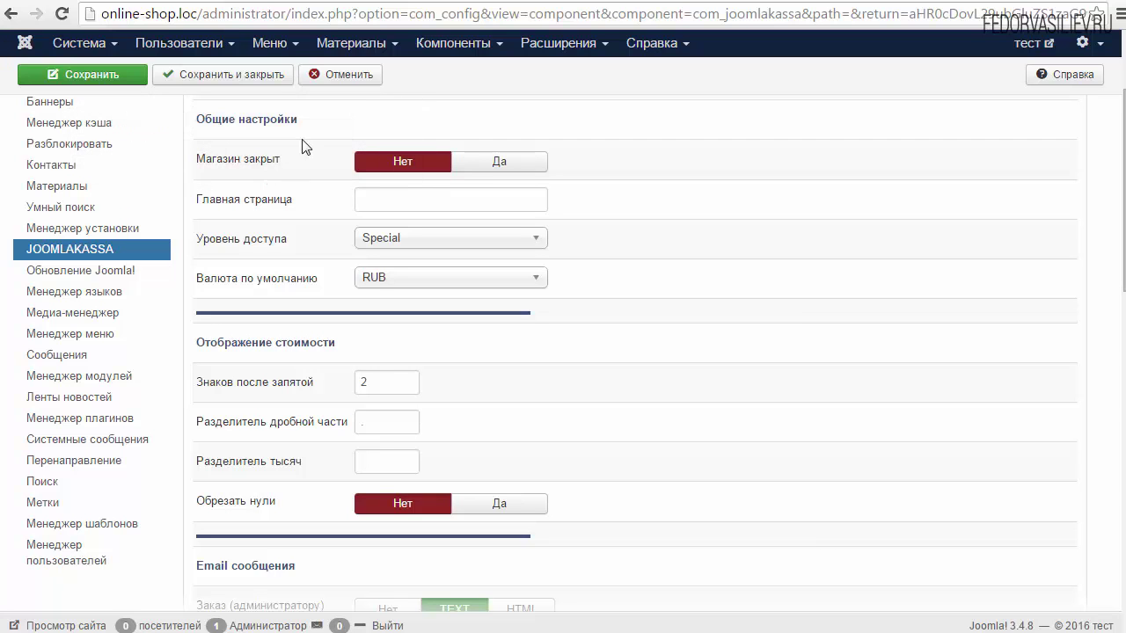
mouse_move(215, 157)
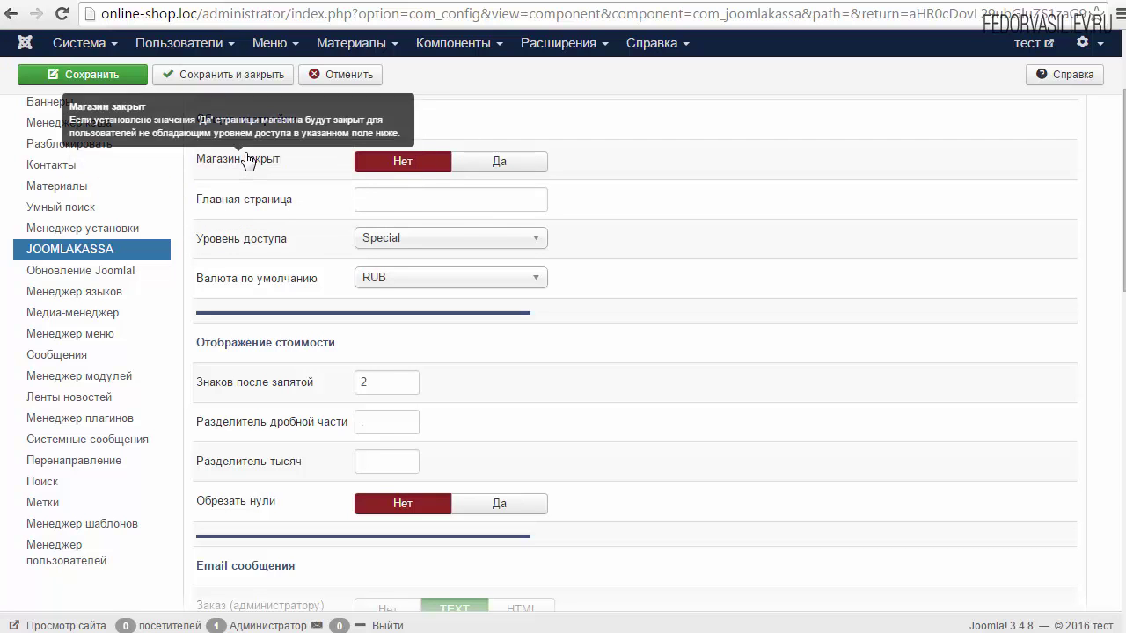
left_click(513, 164)
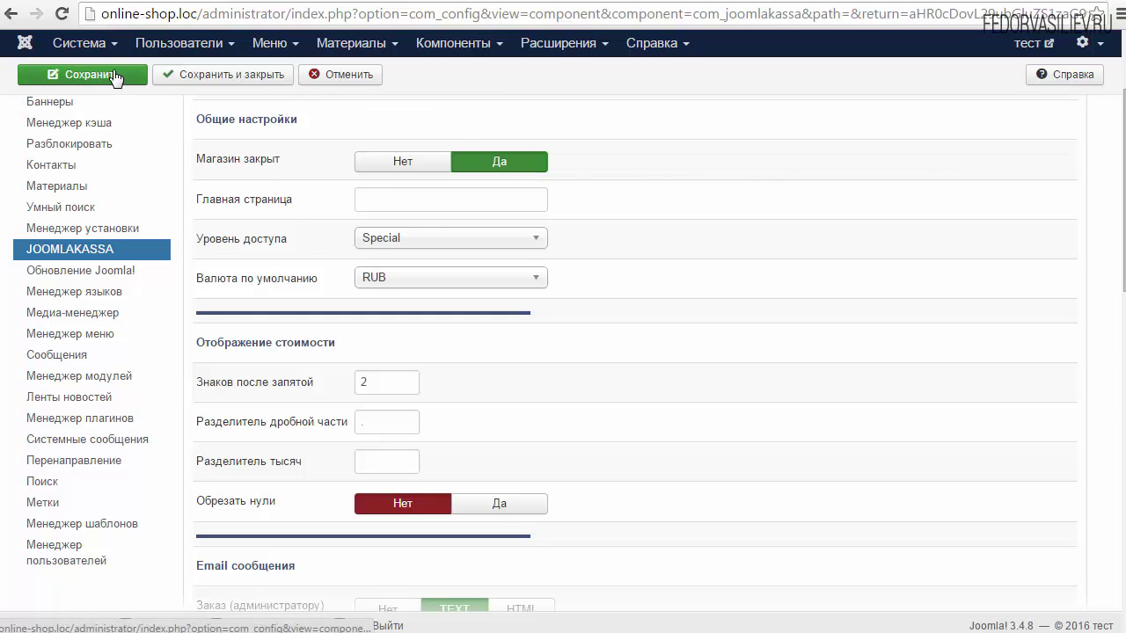
Reload the Смартфоны Apple storefront page and read what visitors see while the shop is closed.
left_click(577, 1)
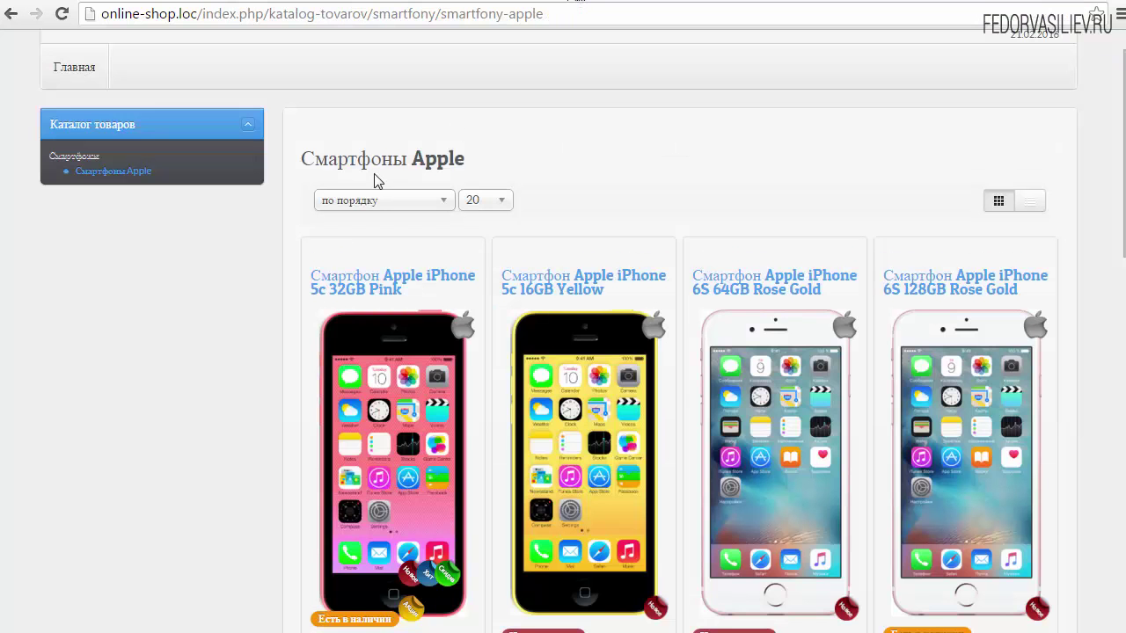
scroll(760, 263, "down", 4)
scroll(202, 143, "down", 1)
scroll(201, 144, "up", 4)
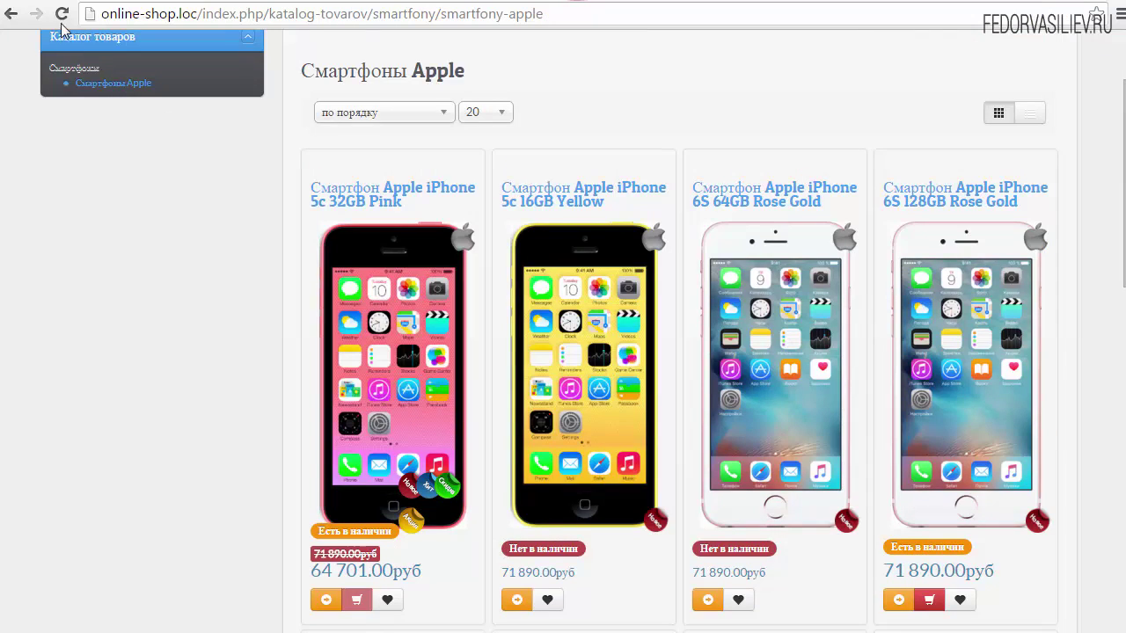
left_click(61, 13)
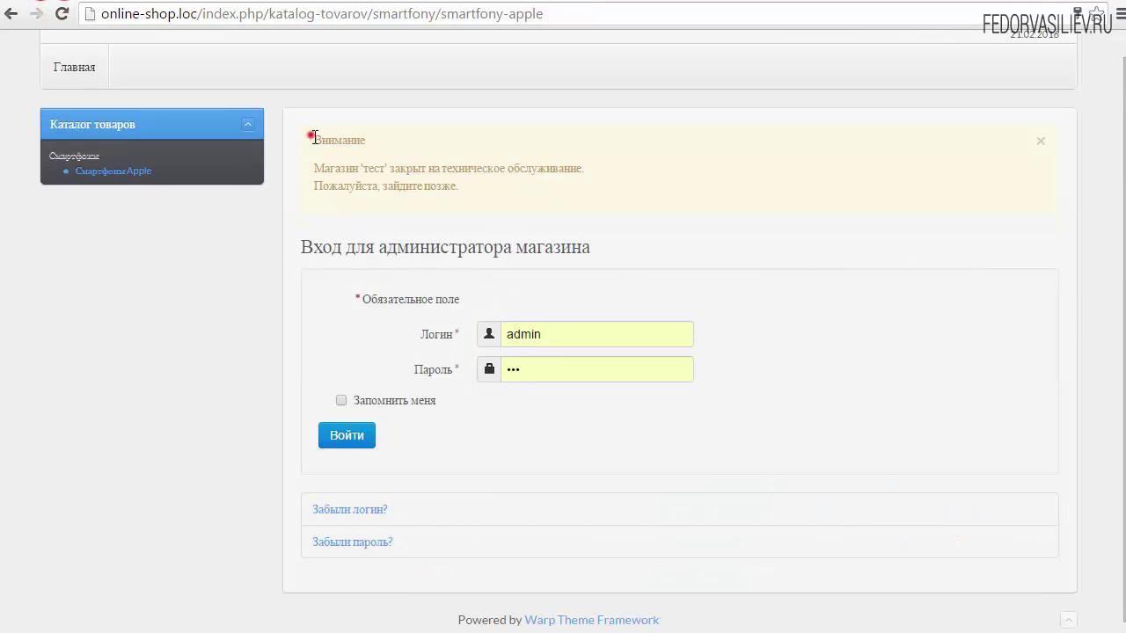
left_click_drag(314, 137, 454, 185)
left_click(486, 195)
scroll(668, 198, "up", 1)
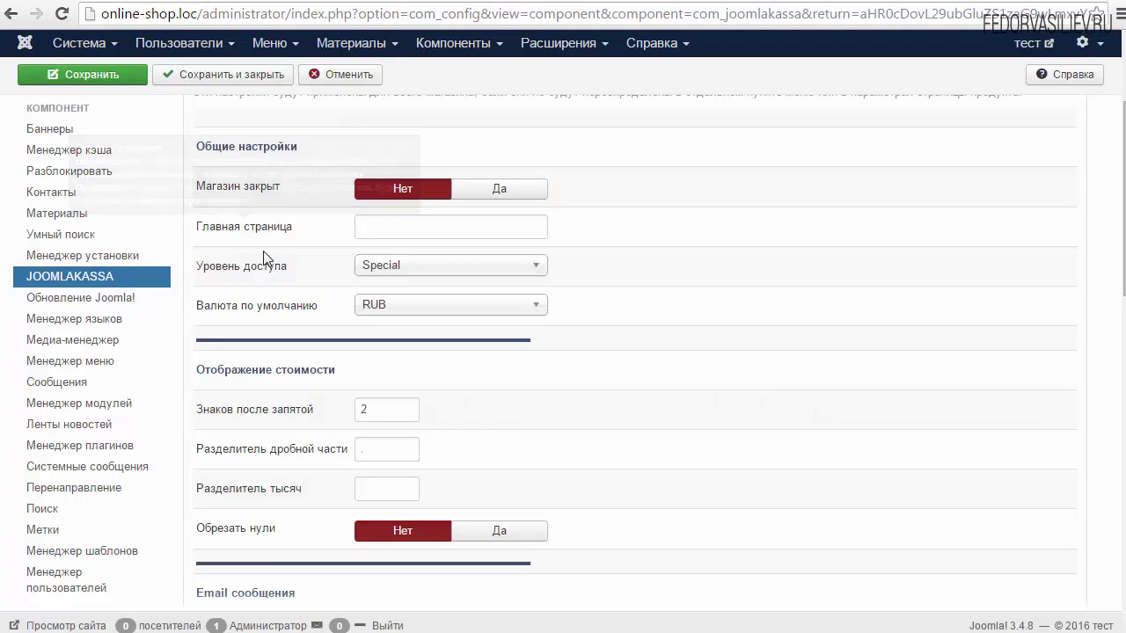
Examine the Главная страница and Уровень доступа settings in the shop configuration, including the selectable access levels.
mouse_move(256, 237)
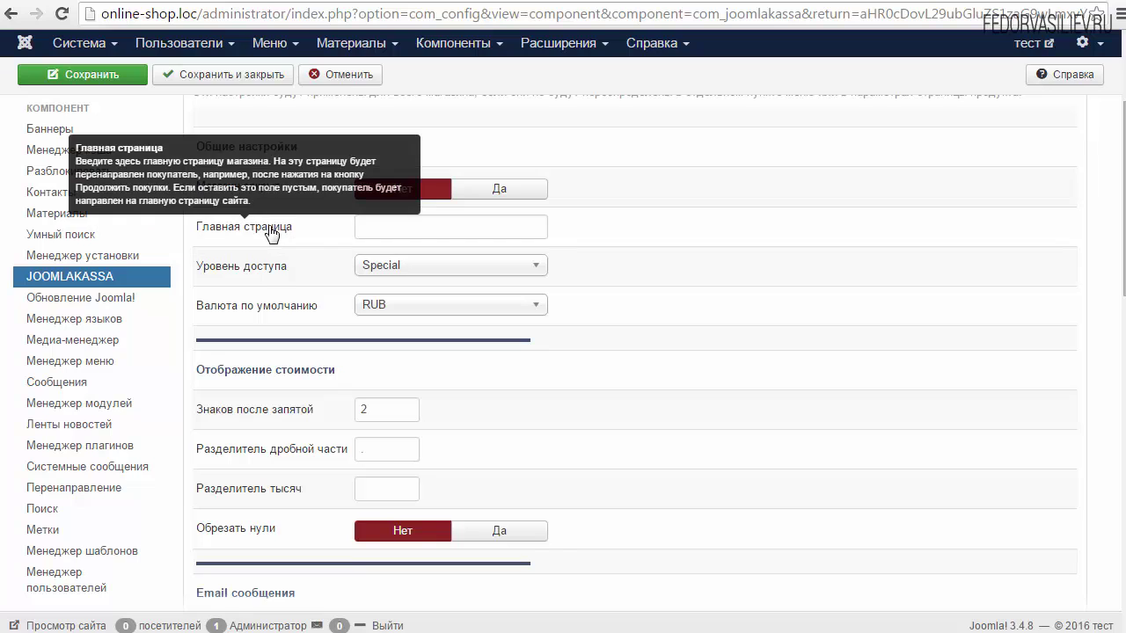
left_click(273, 235)
mouse_move(262, 277)
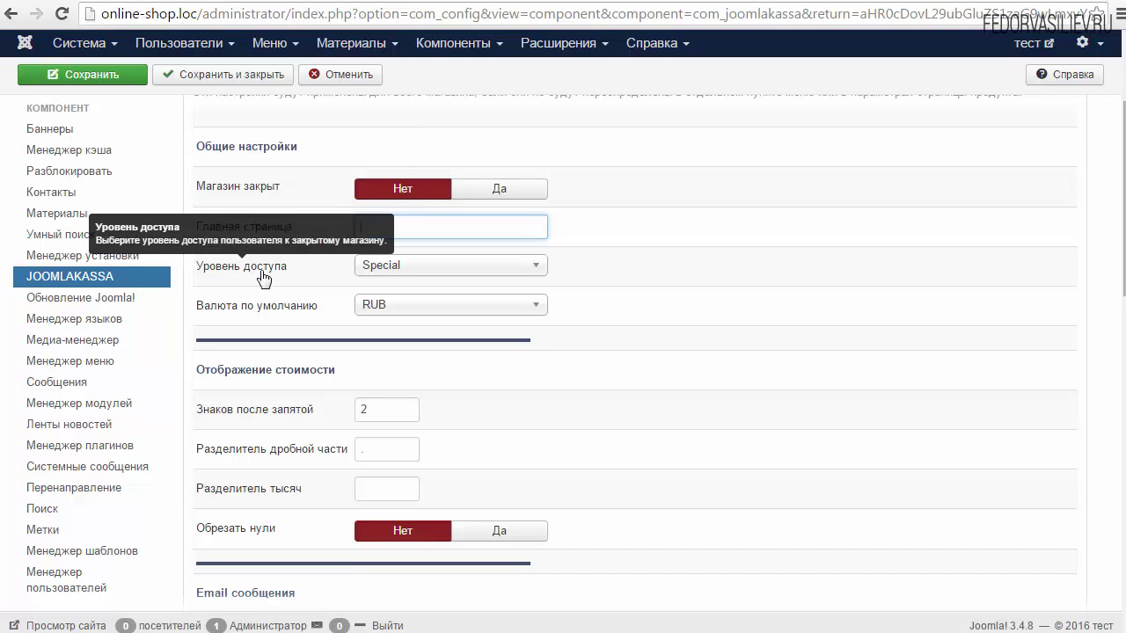
left_click(417, 267)
left_click(637, 292)
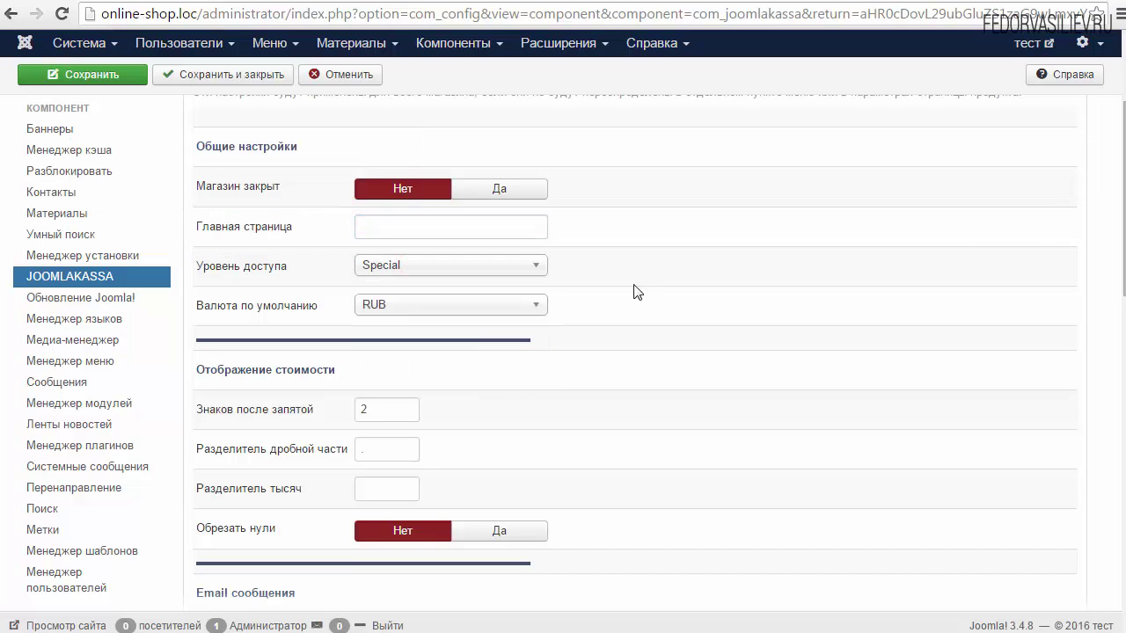
left_click(393, 270)
left_click(393, 270)
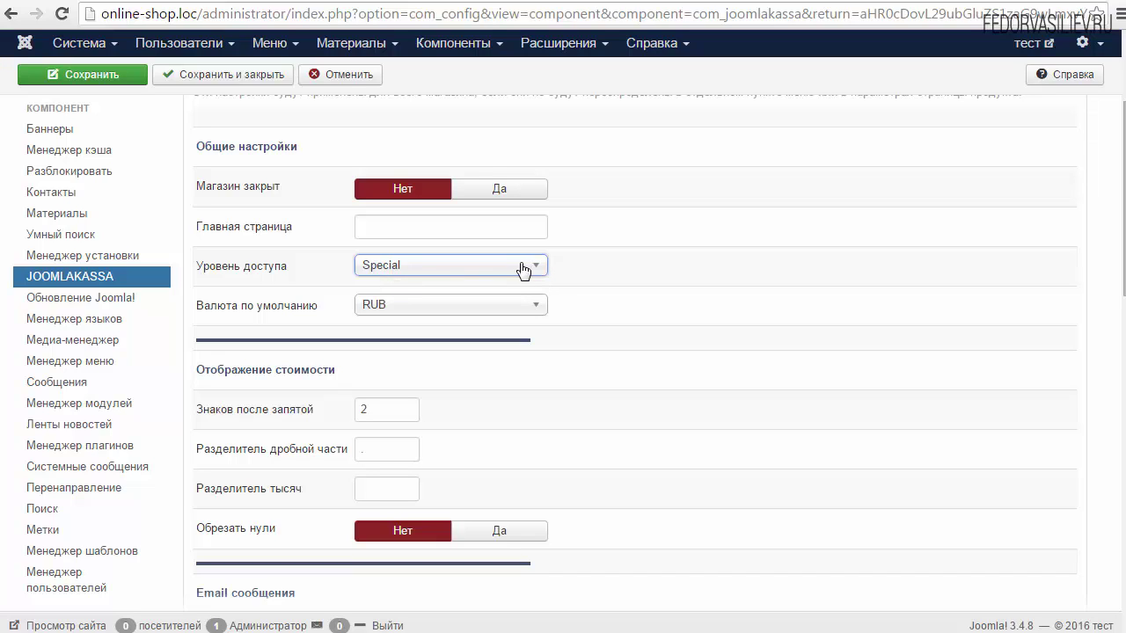
left_click(410, 268)
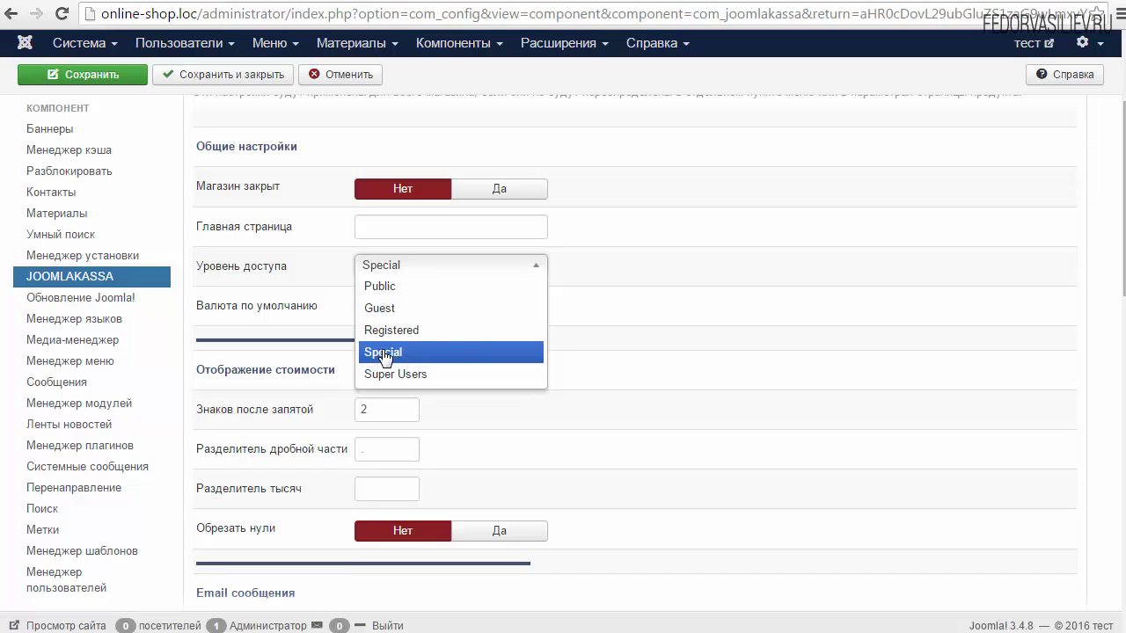
left_click(619, 297)
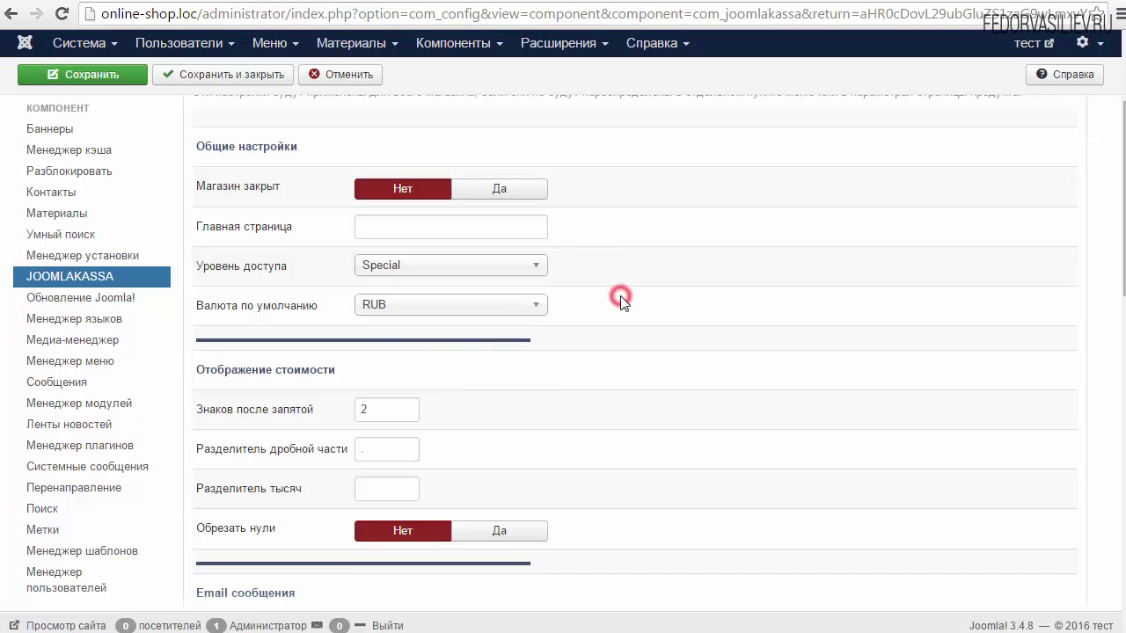
Check which currencies can be chosen for Валюта по умолчанию.
mouse_move(236, 317)
left_click(384, 304)
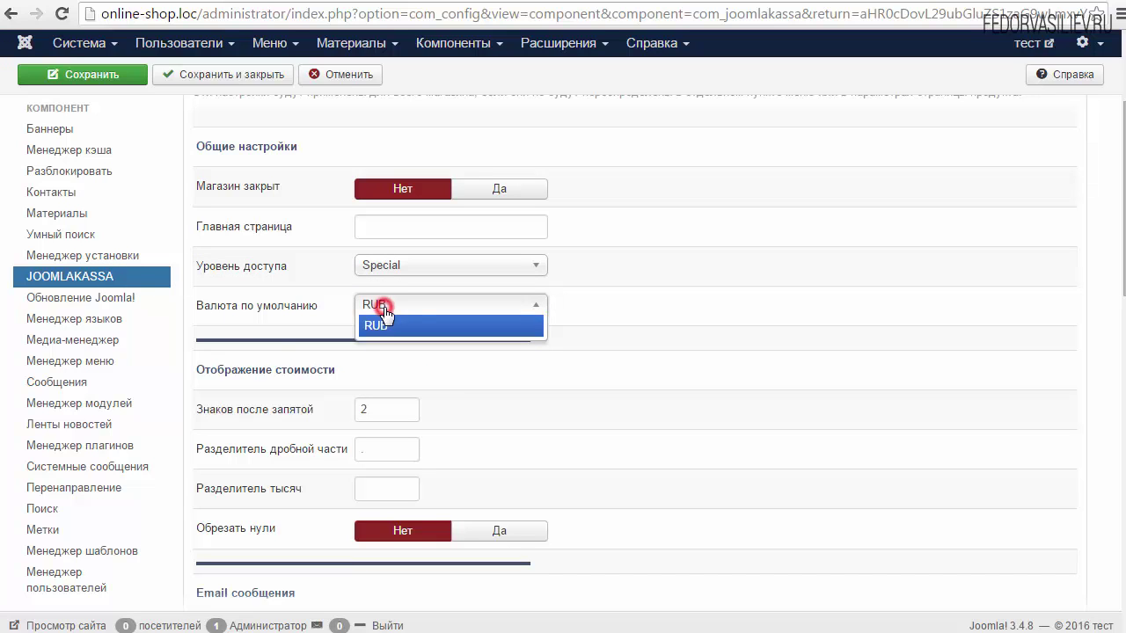
left_click(395, 309)
left_click(396, 310)
left_click(334, 300)
left_click(391, 309)
left_click(389, 324)
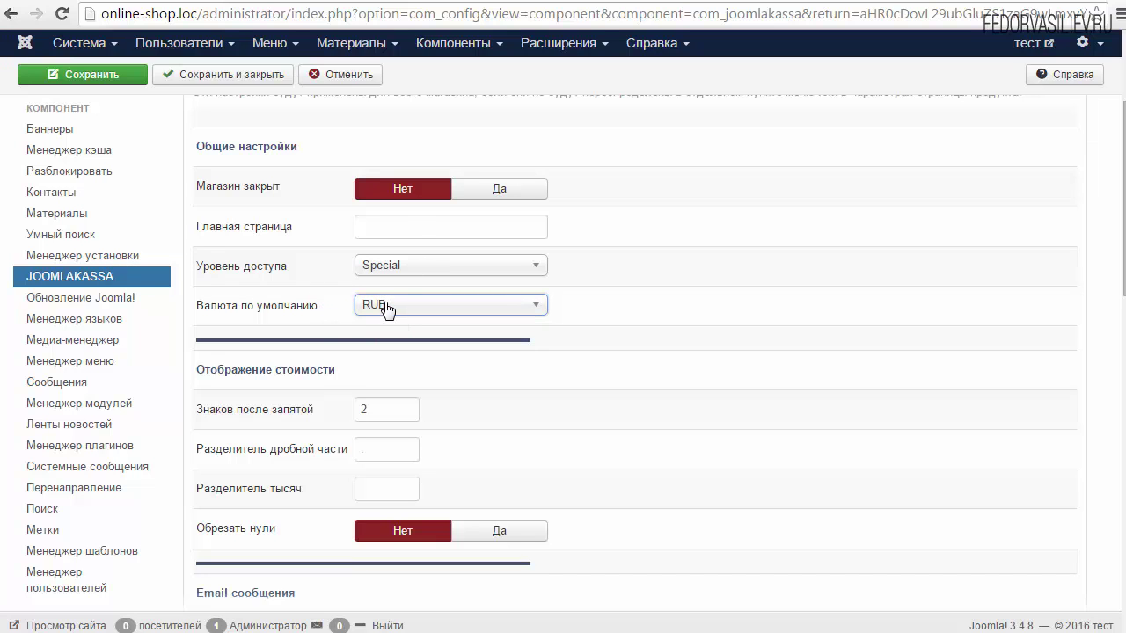
left_click(422, 303)
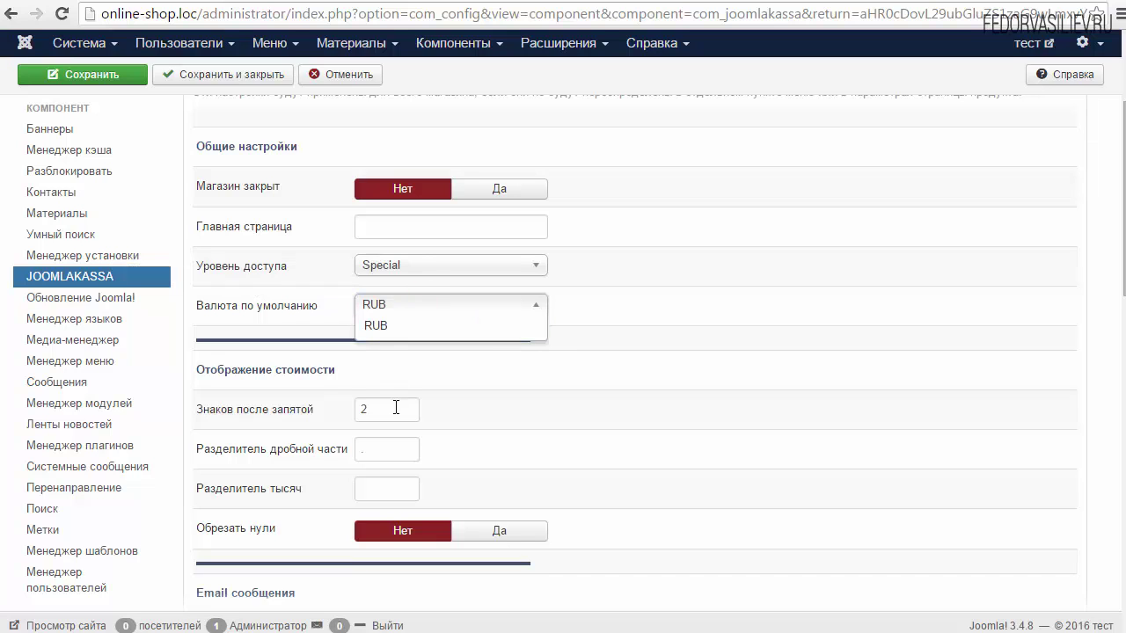
left_click(788, 365)
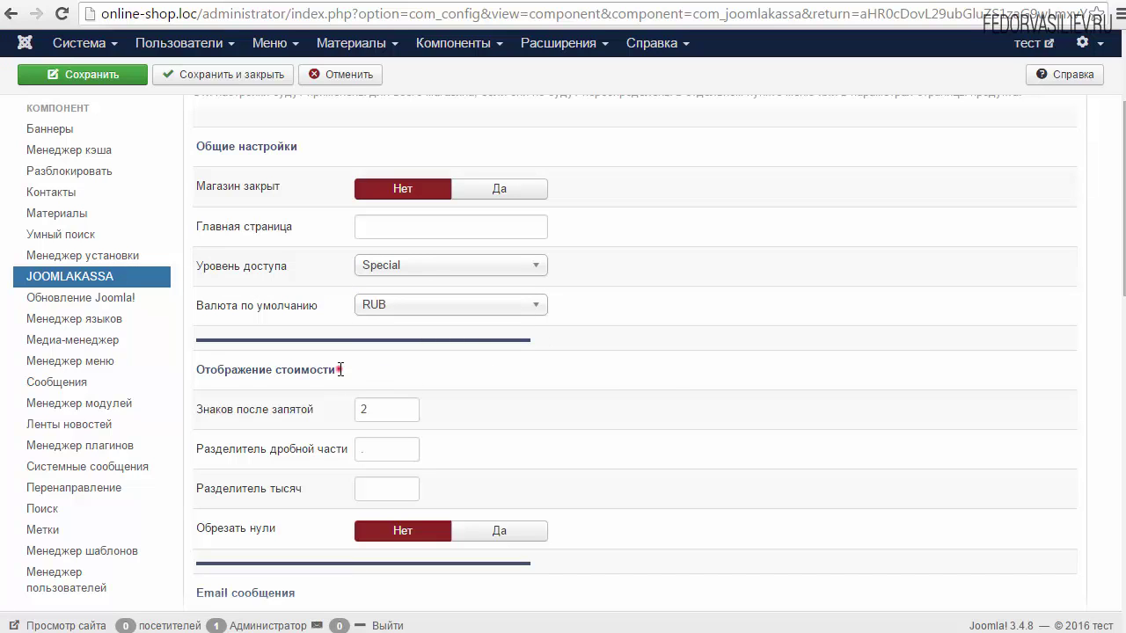
Review the Отображение стоимости settings and examine the price format on the storefront page of the Apple iPhone 5c 32GB Pink.
left_click_drag(339, 370, 221, 370)
scroll(417, 370, "down", 3)
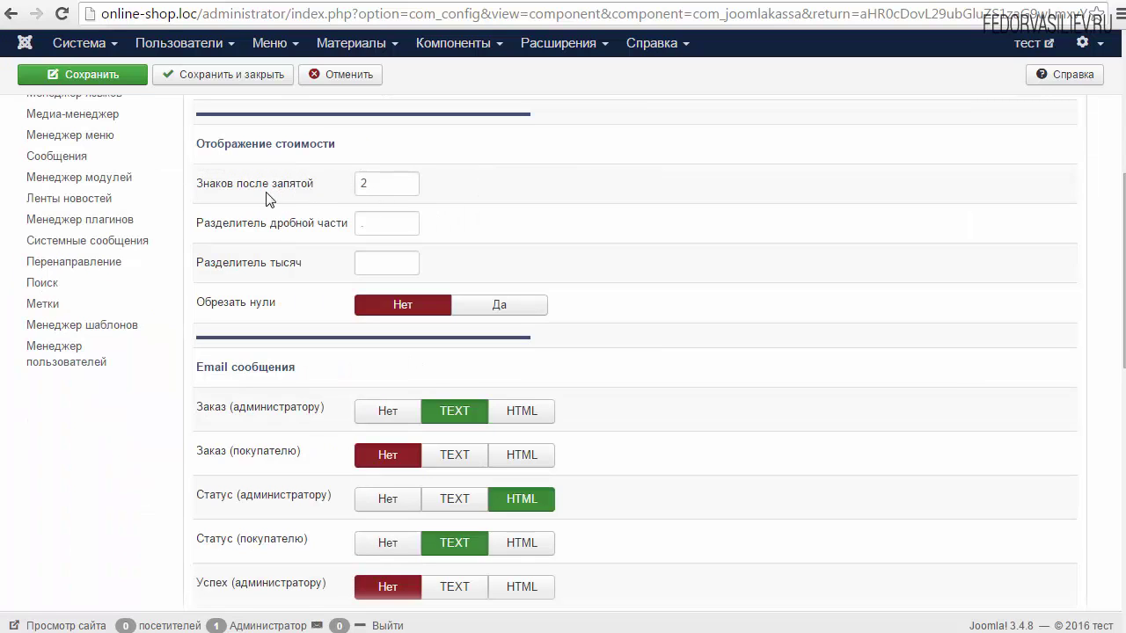
left_click_drag(239, 184, 322, 184)
left_click(543, 3)
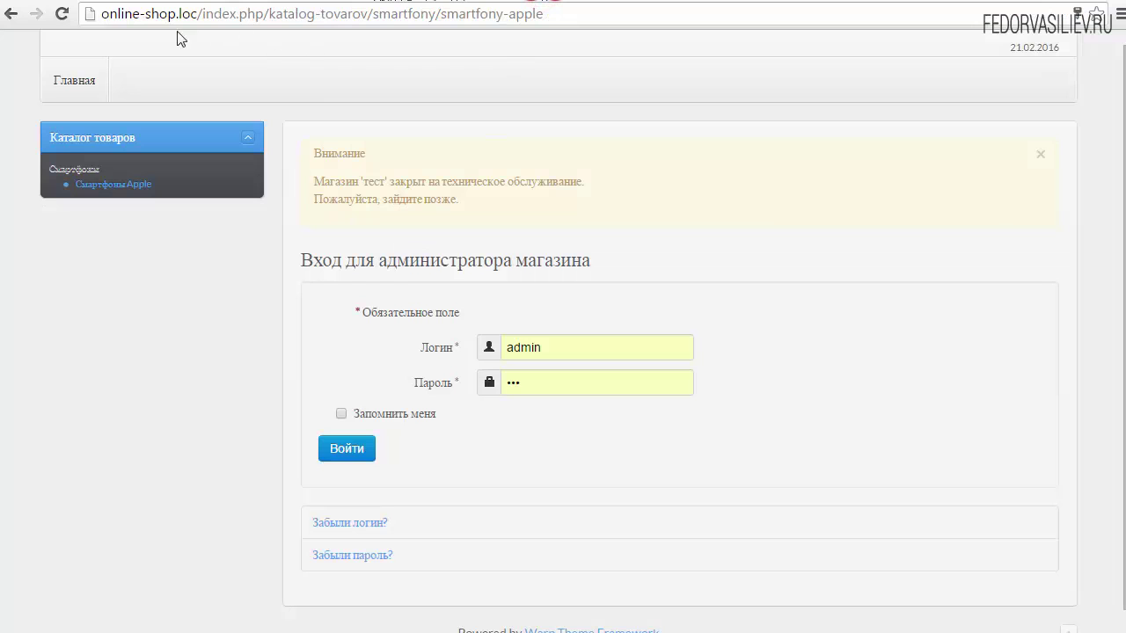
left_click(62, 13)
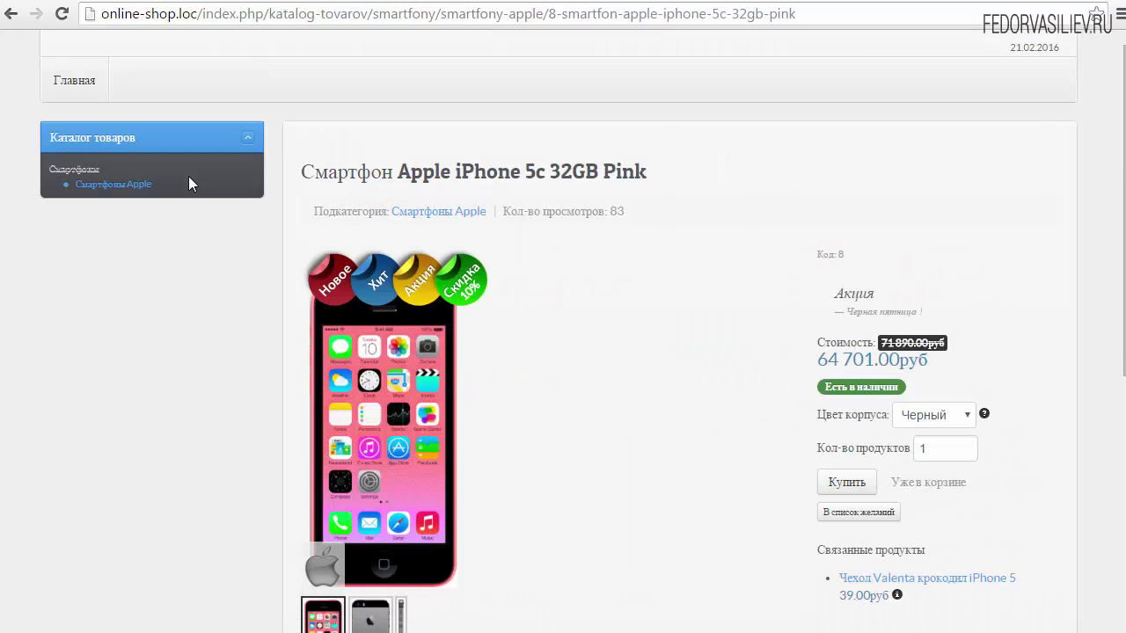
left_click_drag(798, 352, 918, 362)
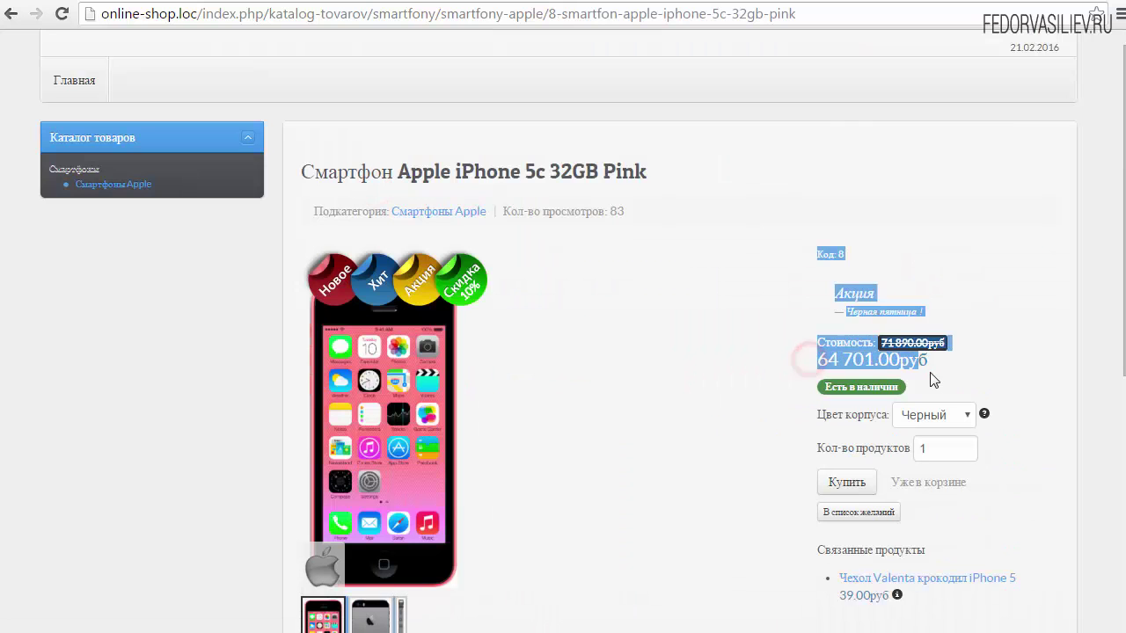
left_click(924, 369)
left_click_drag(816, 361, 873, 362)
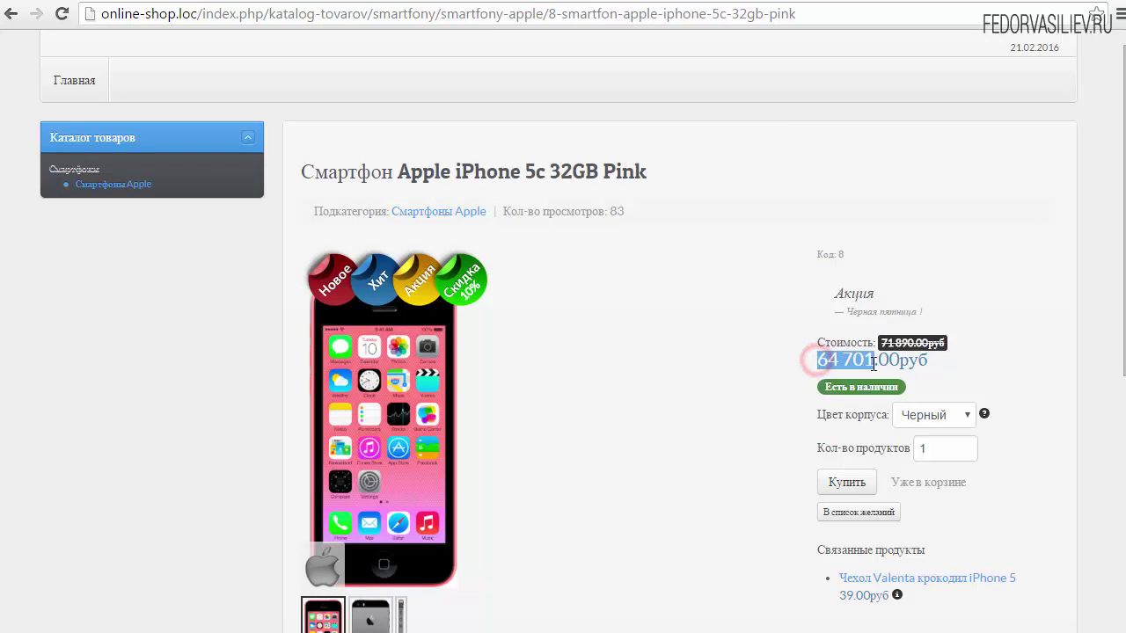
left_click(928, 365)
left_click(881, 361)
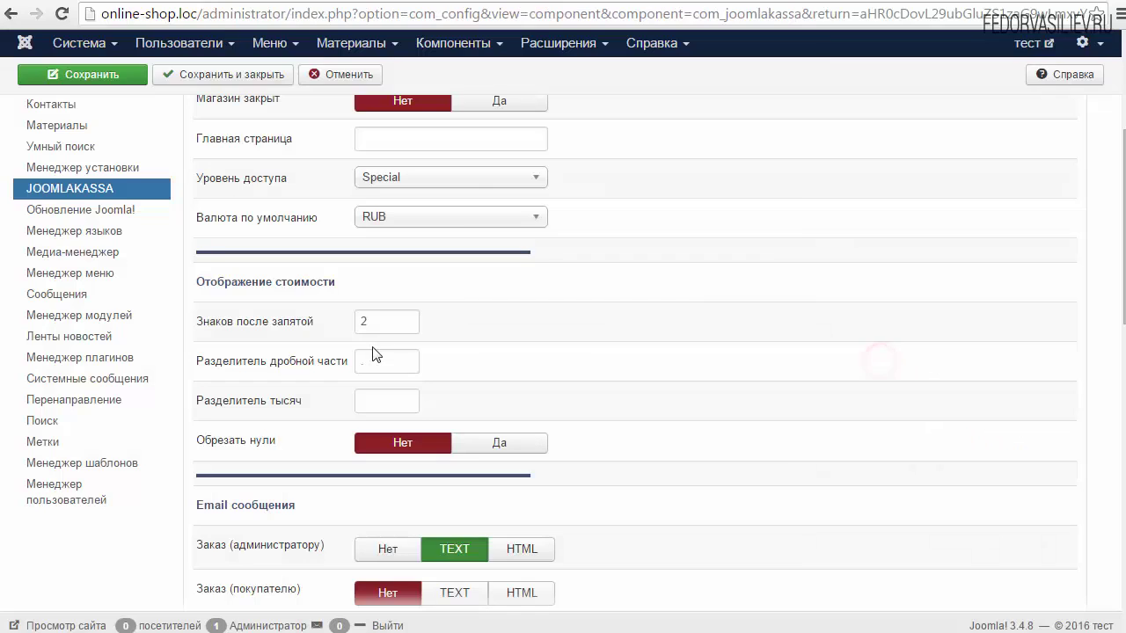
Compare the Знаков после запятой and Разделитель дробной части settings with the price shown on the iPhone 5c product page.
double_click(372, 322)
left_click(391, 321)
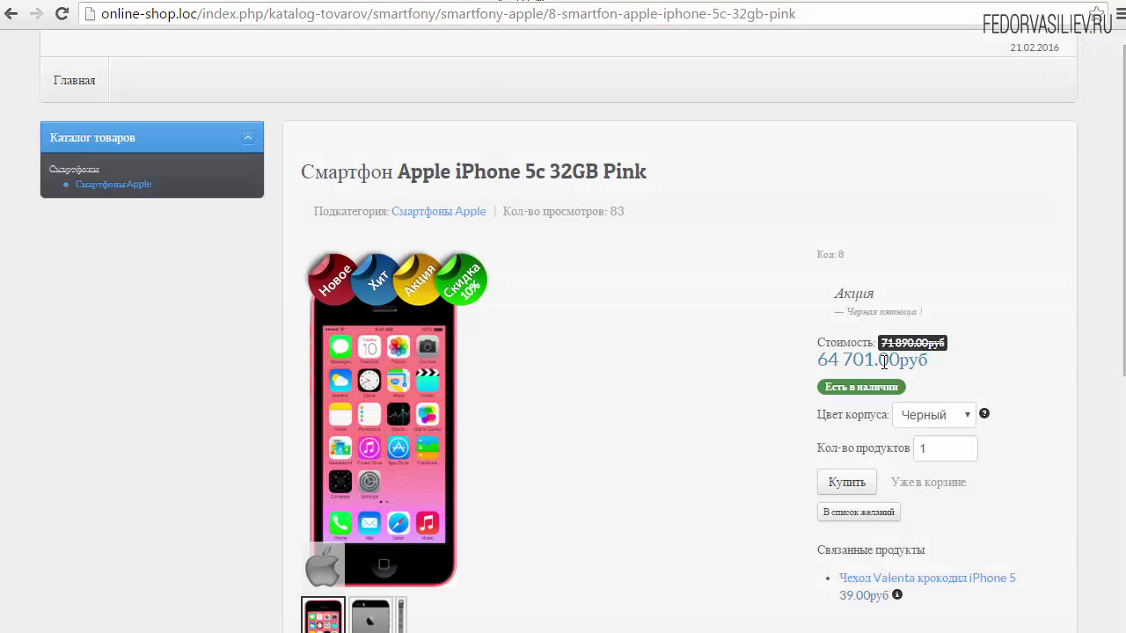
left_click(883, 362)
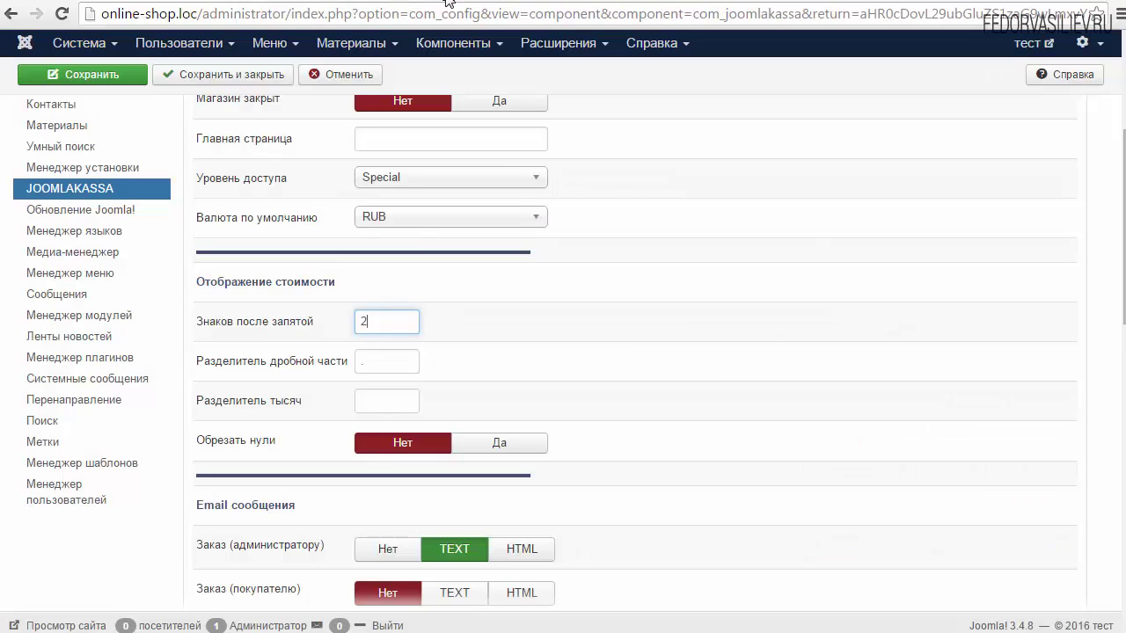
scroll(717, 400, "down", 1)
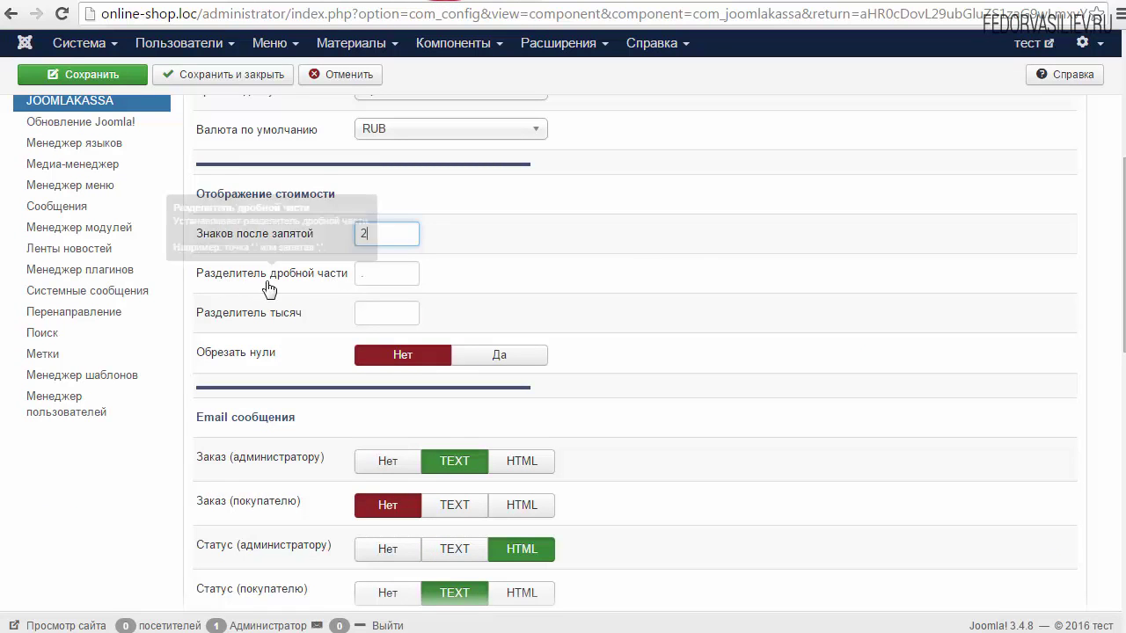
left_click(381, 275)
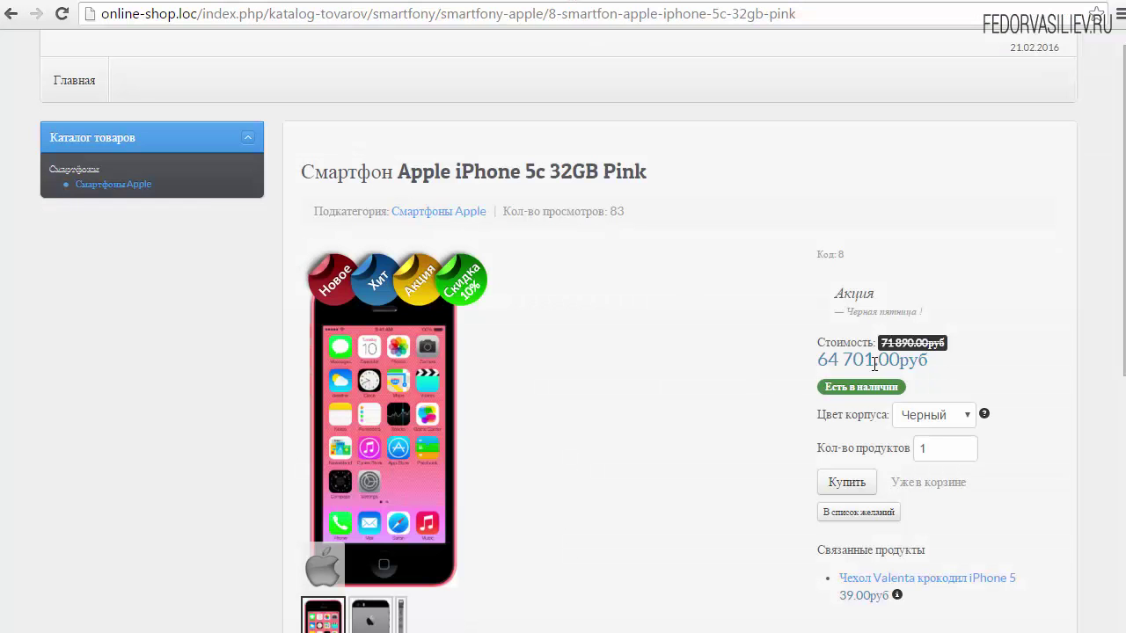
left_click(873, 363)
key("ctrl+Tab")
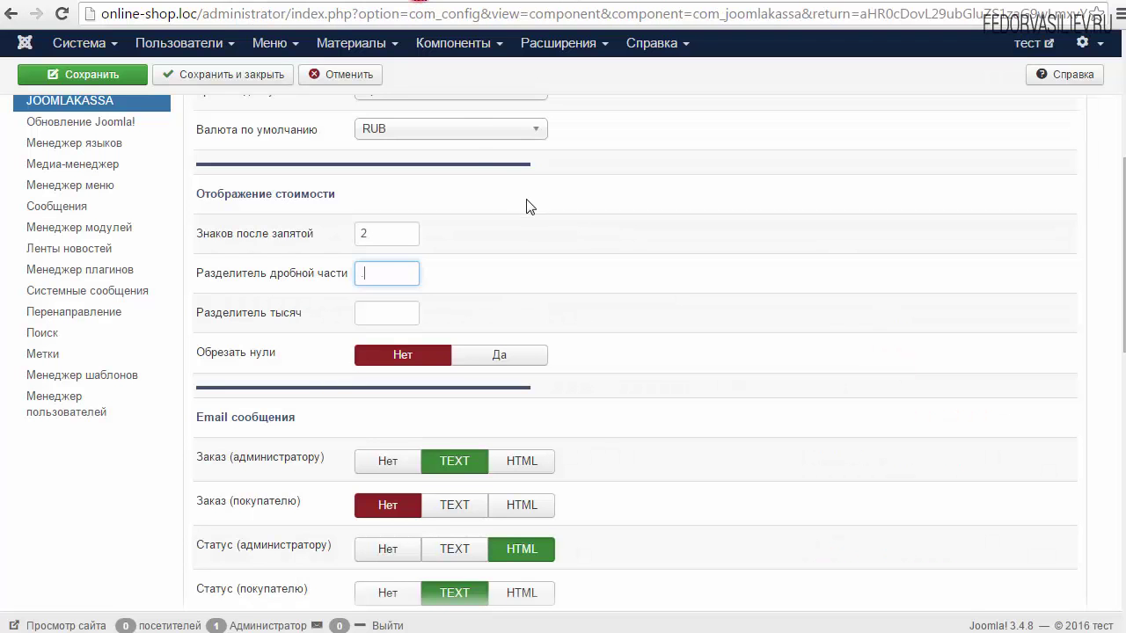
Set Разделитель тысяч to a point, save the configuration, and reload the iPhone 5c product page.
mouse_move(264, 321)
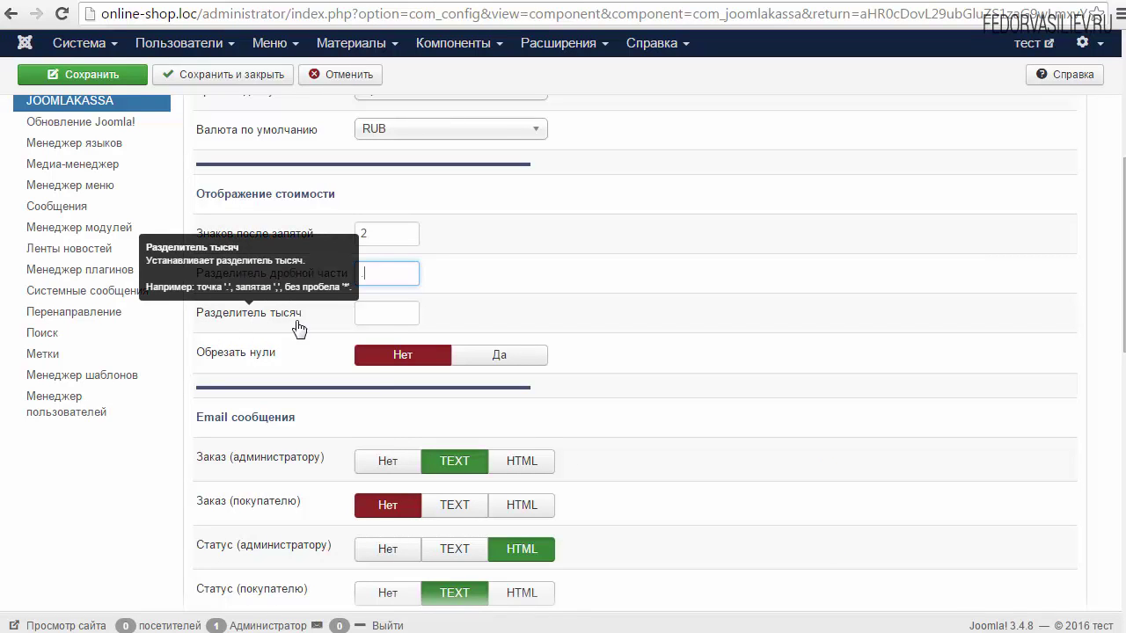
left_click(391, 316)
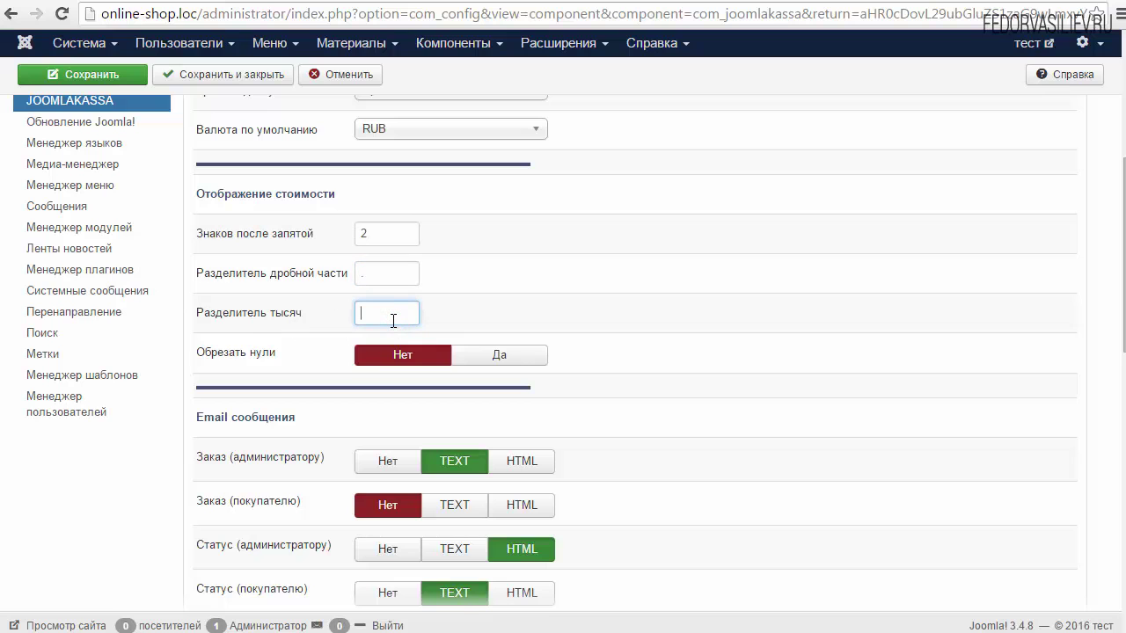
left_click(83, 73)
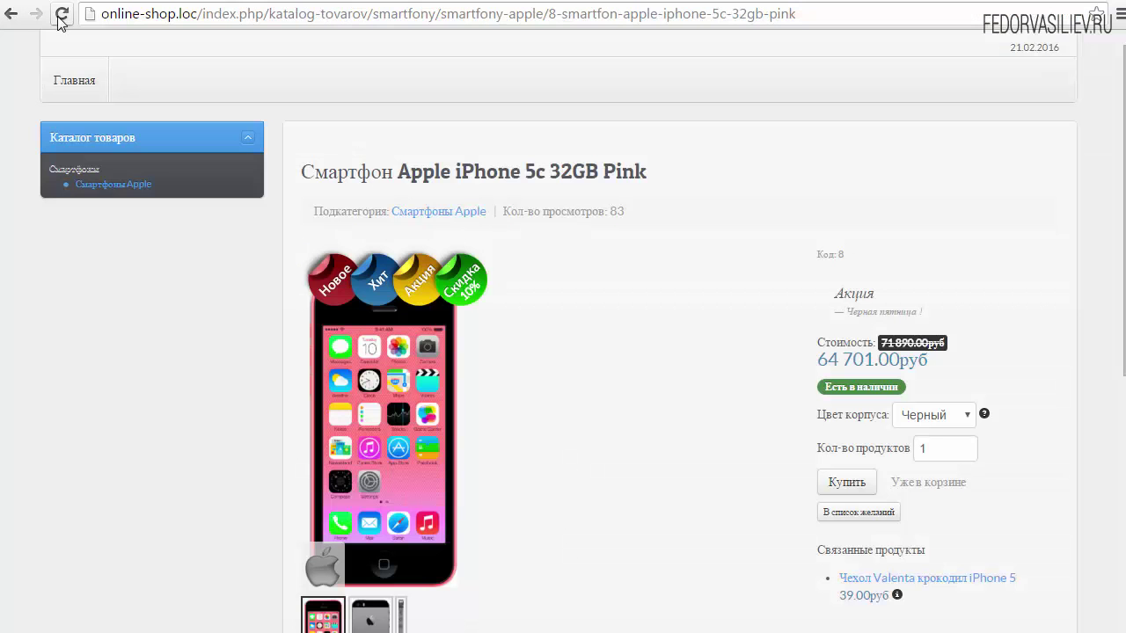
left_click(62, 14)
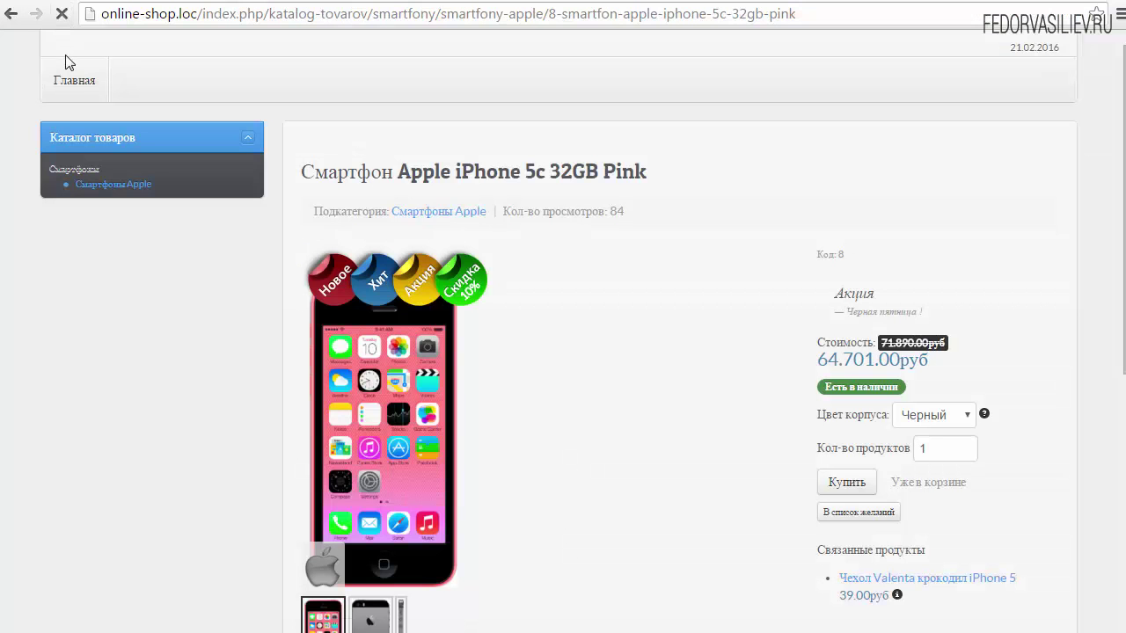
Examine the thousands and decimal separators in the discounted price on the iPhone 5c product page.
left_click(822, 361)
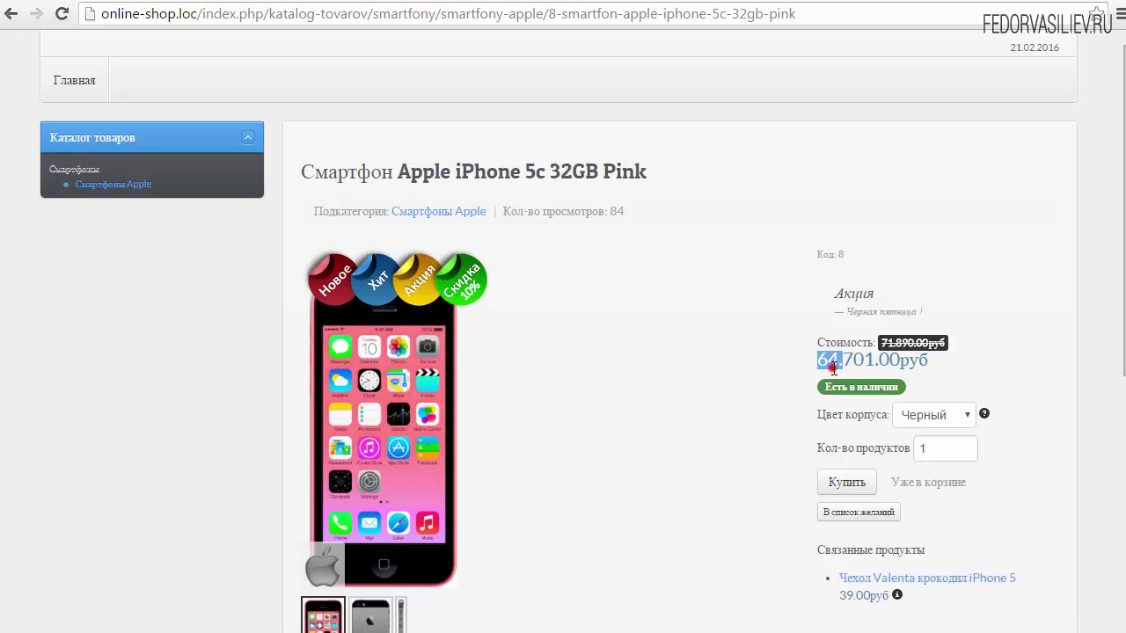
left_click_drag(835, 361, 876, 363)
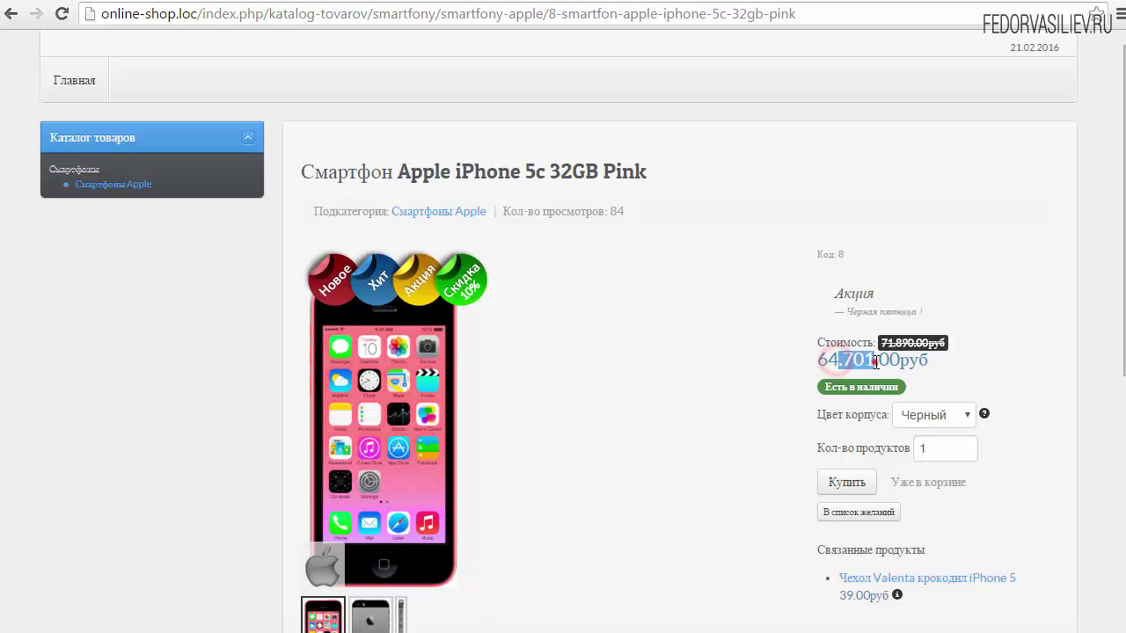
left_click(870, 360)
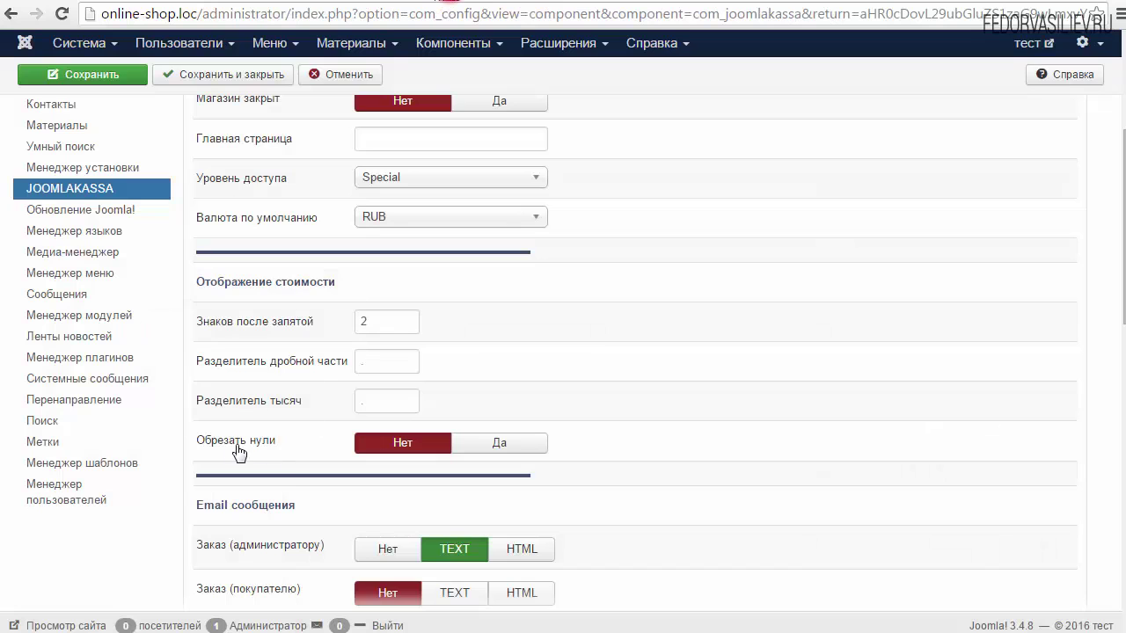
Set Обрезать нули to Да, save the configuration, and check the price on the reloaded iPhone 5c product page.
left_click(493, 448)
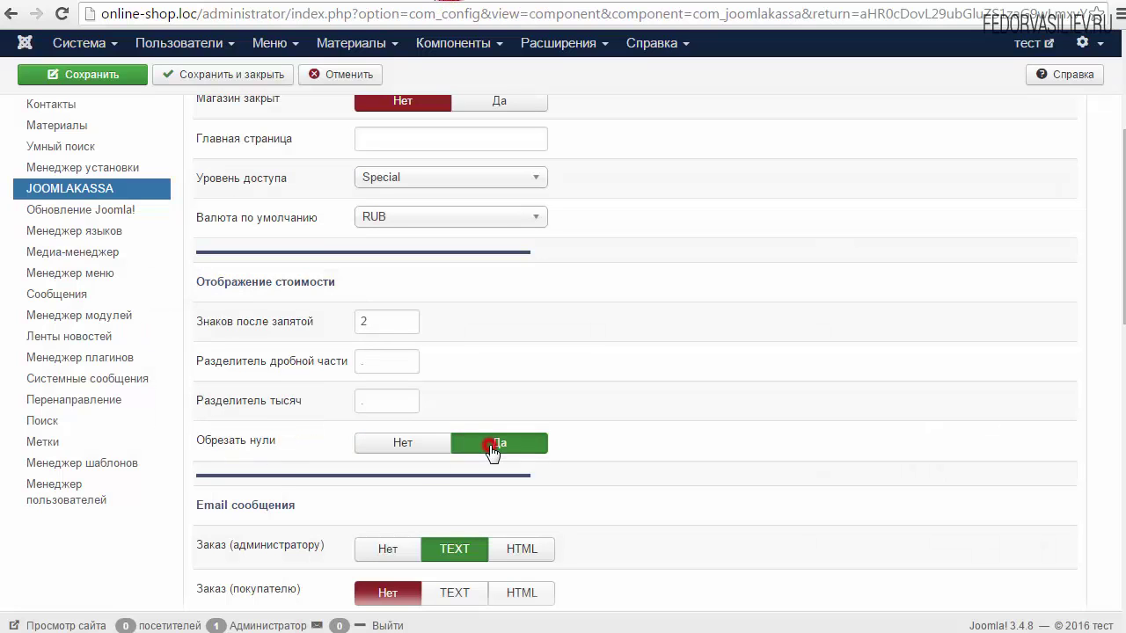
left_click(110, 82)
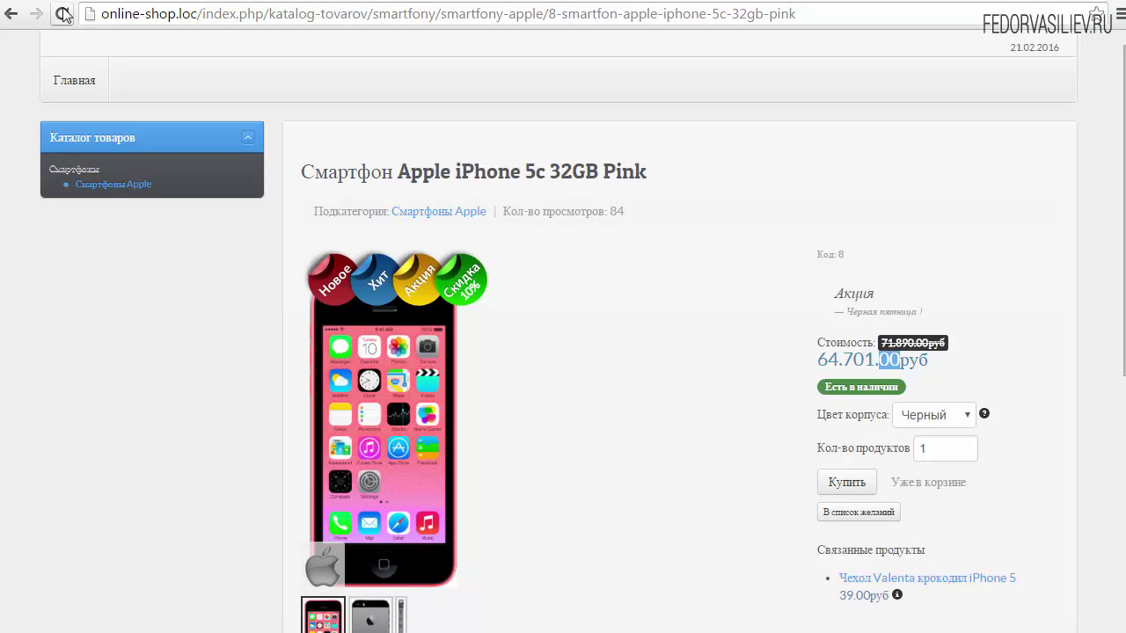
double_click(941, 342)
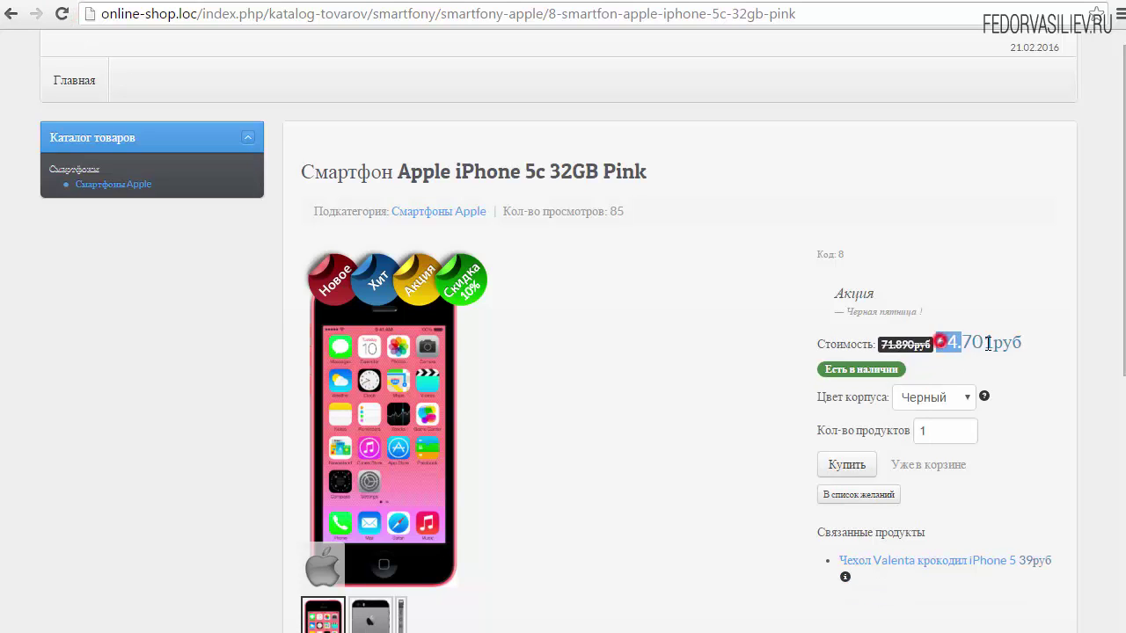
left_click(940, 342)
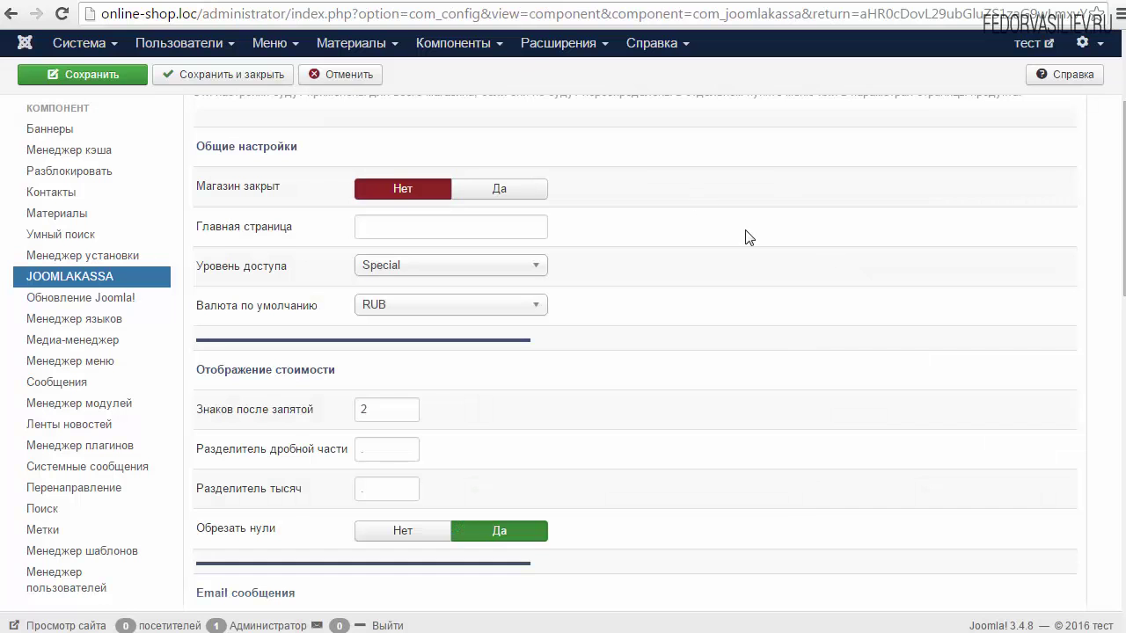
Review the Email сообщения settings for order, status, success and failure notifications to the administrator and the buyer.
scroll(683, 243, "down", 4)
scroll(589, 333, "up", 3)
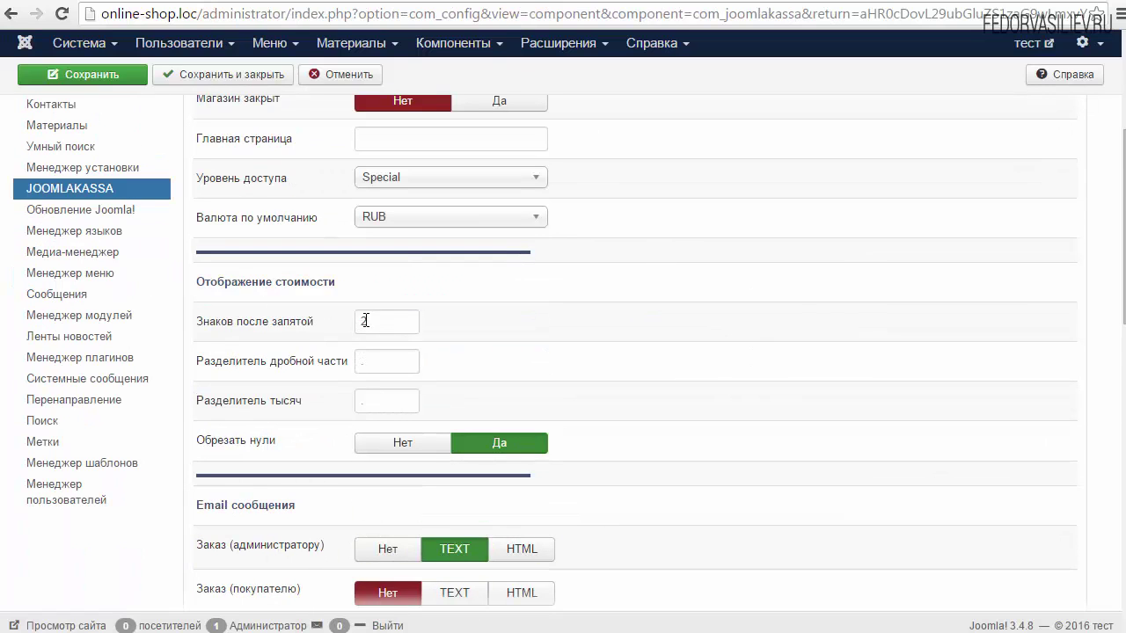
scroll(389, 393, "down", 4)
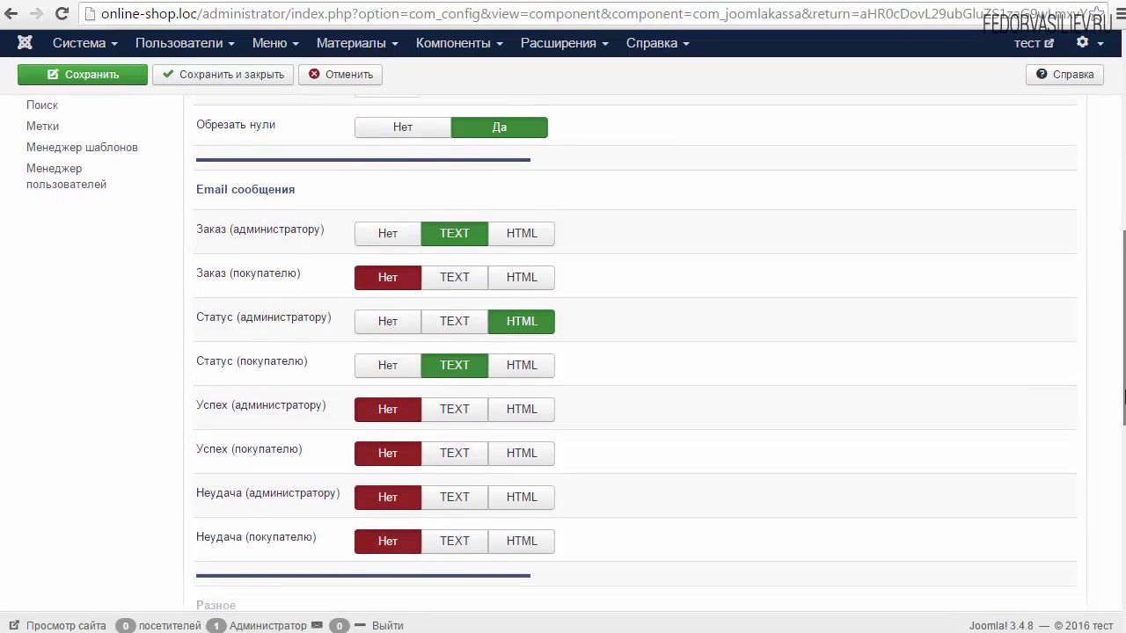
scroll(633, 410, "down", 1)
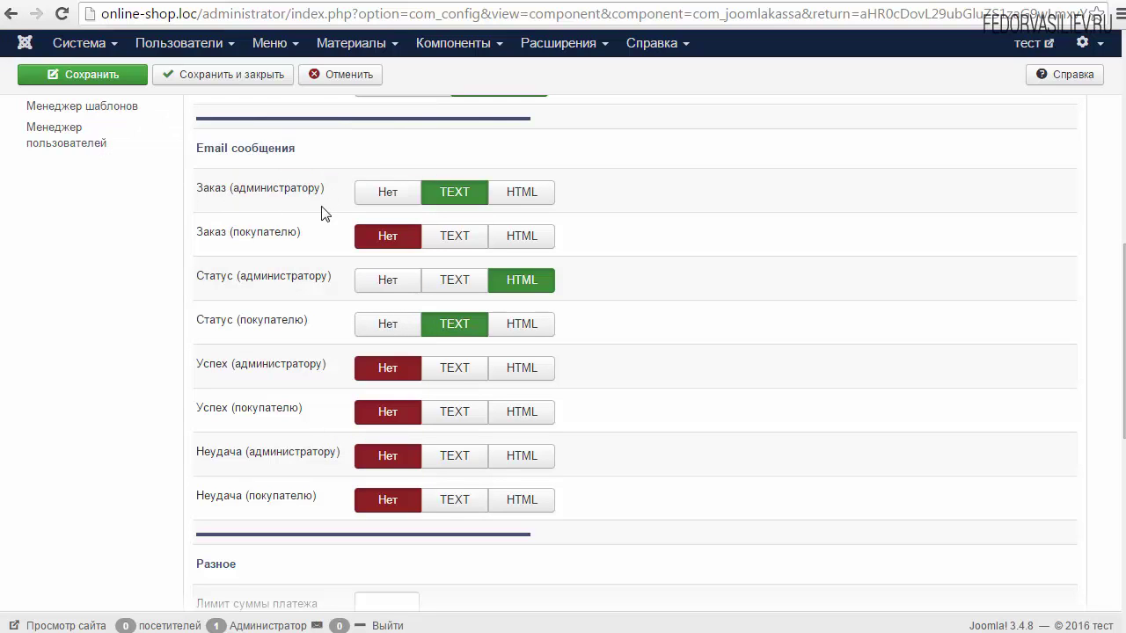
mouse_move(223, 291)
mouse_move(207, 508)
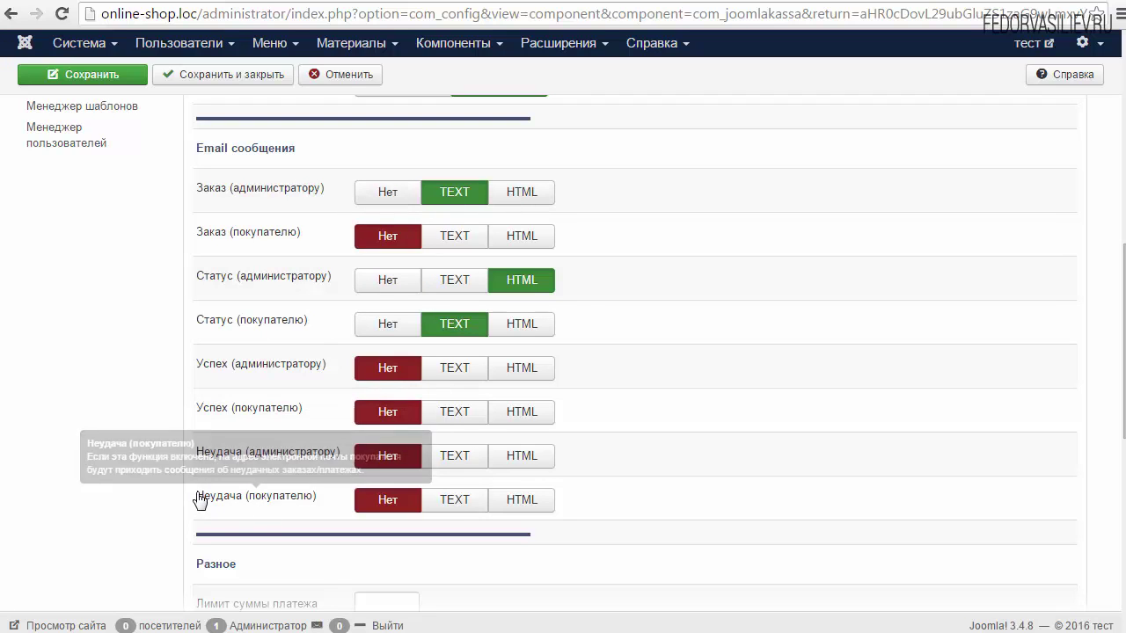
left_click_drag(198, 499, 252, 505)
left_click_drag(342, 453, 242, 460)
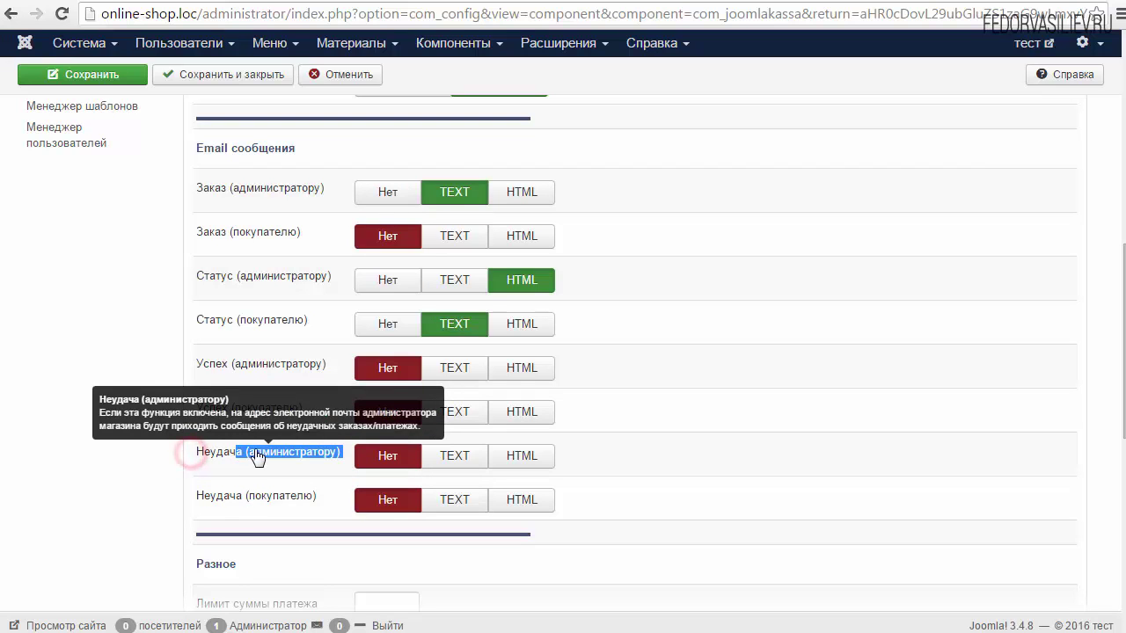
left_click(256, 434)
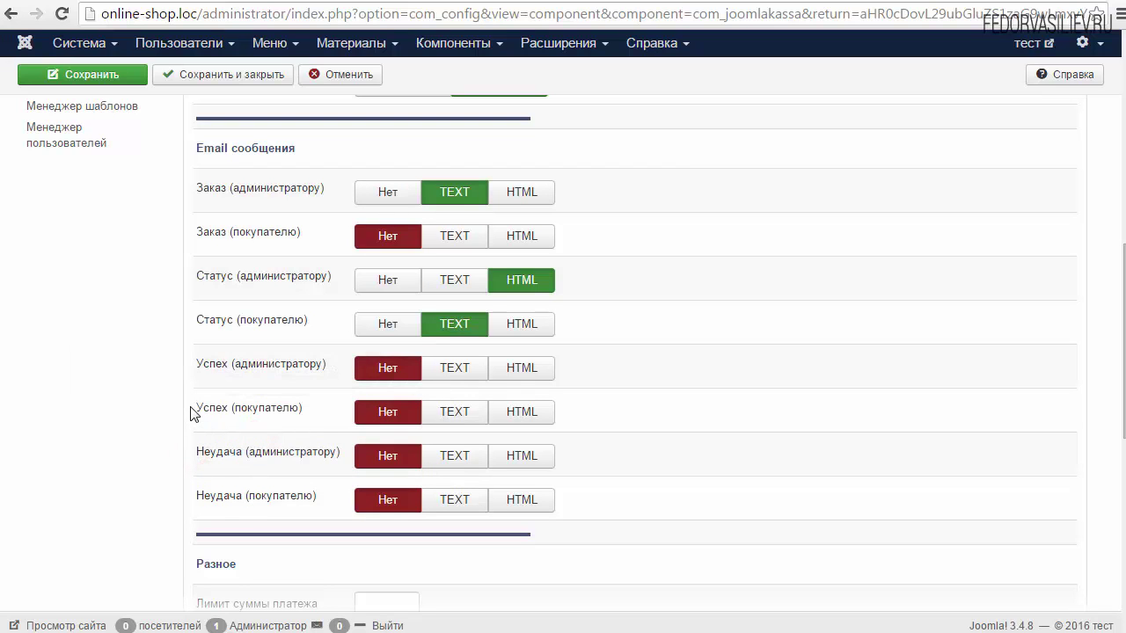
double_click(239, 414)
left_click(196, 389)
mouse_move(272, 416)
Set the Успех (администратору) and Статус (покупателю) email messages to HTML.
left_click(453, 370)
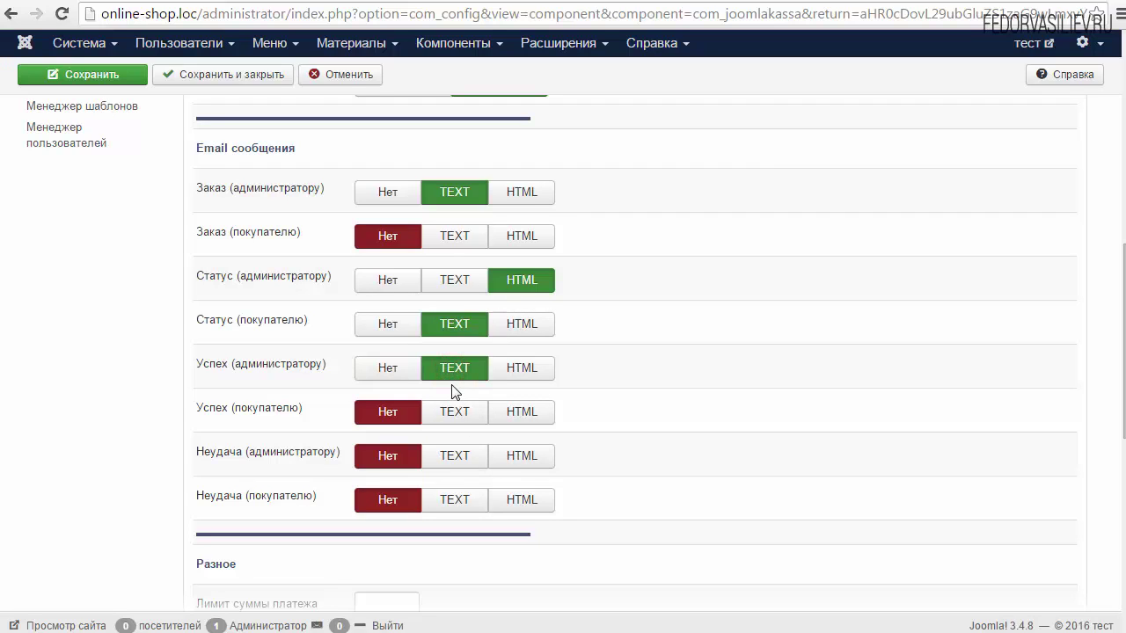
left_click(530, 371)
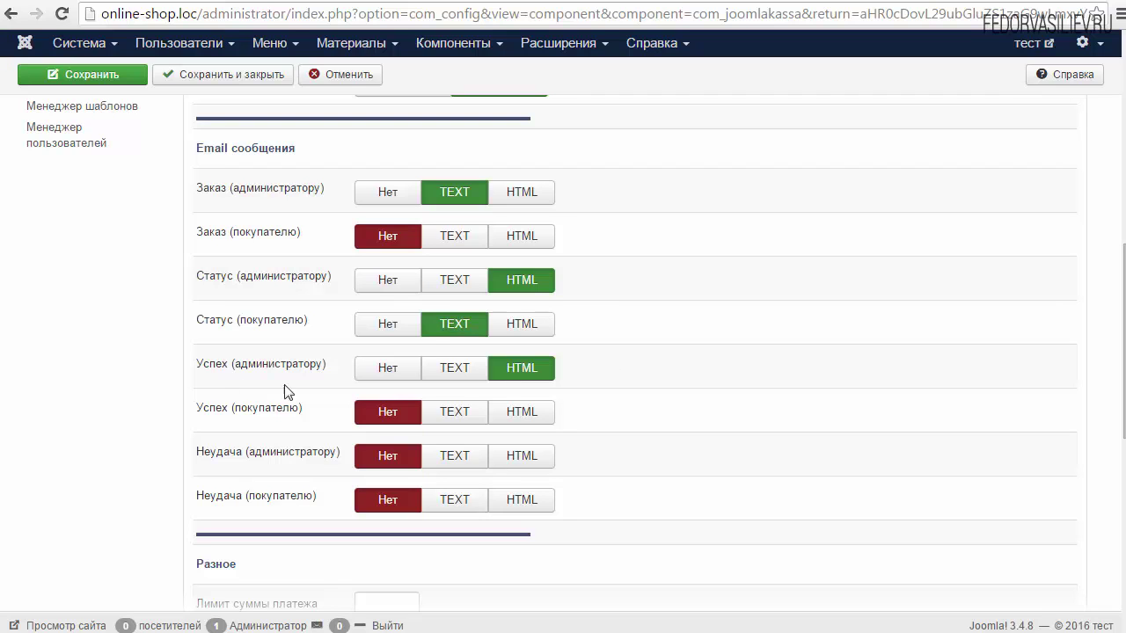
left_click_drag(197, 360, 275, 369)
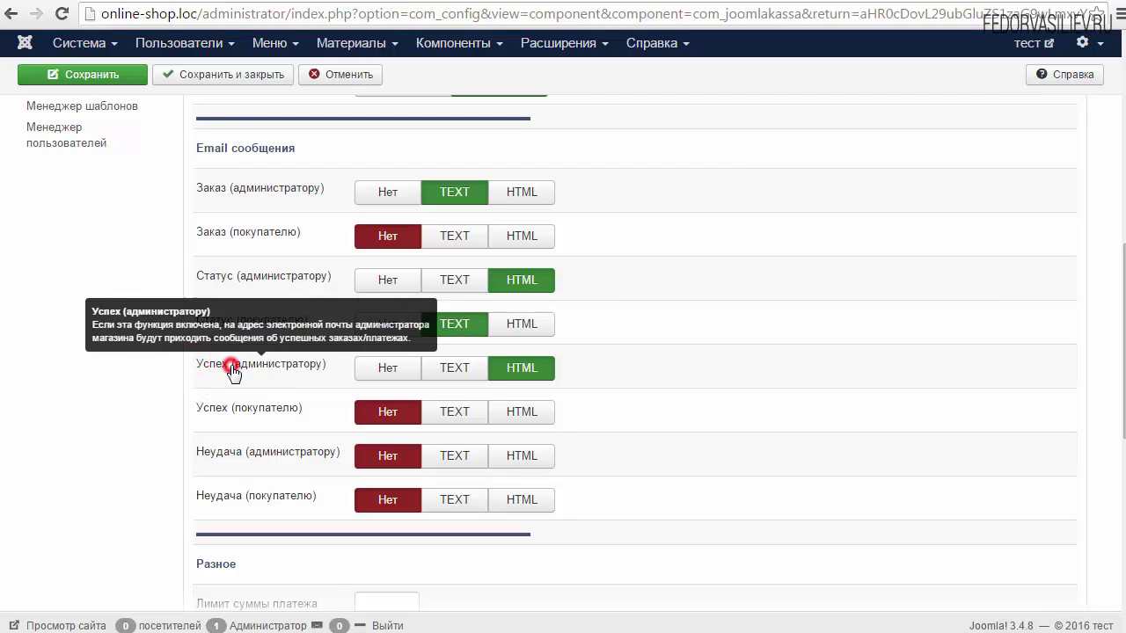
triple_click(191, 362)
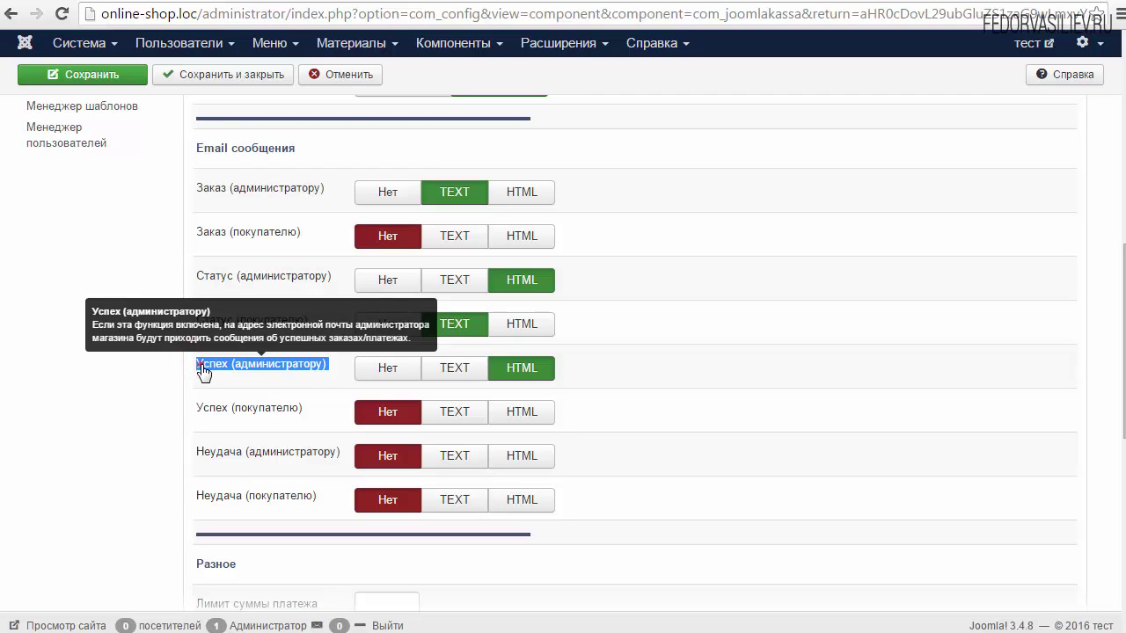
left_click(200, 366)
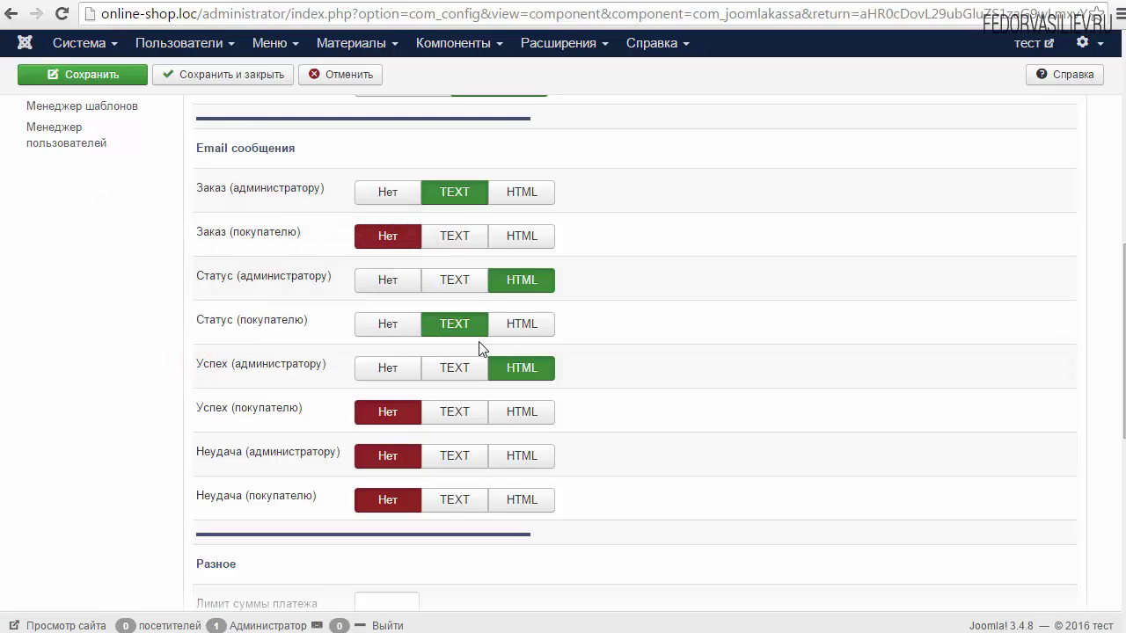
left_click(517, 323)
Review the Разное settings, set Обрезать заголовки to Да, and save and close the configuration.
scroll(1117, 387, "down", 3)
scroll(1116, 387, "down", 3)
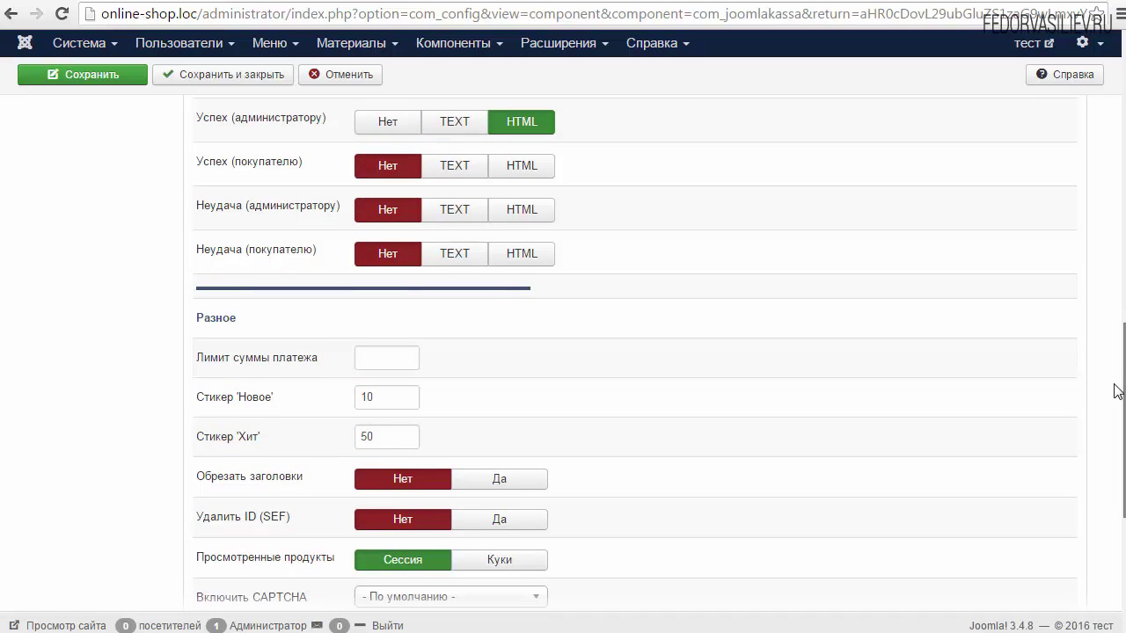
mouse_move(245, 194)
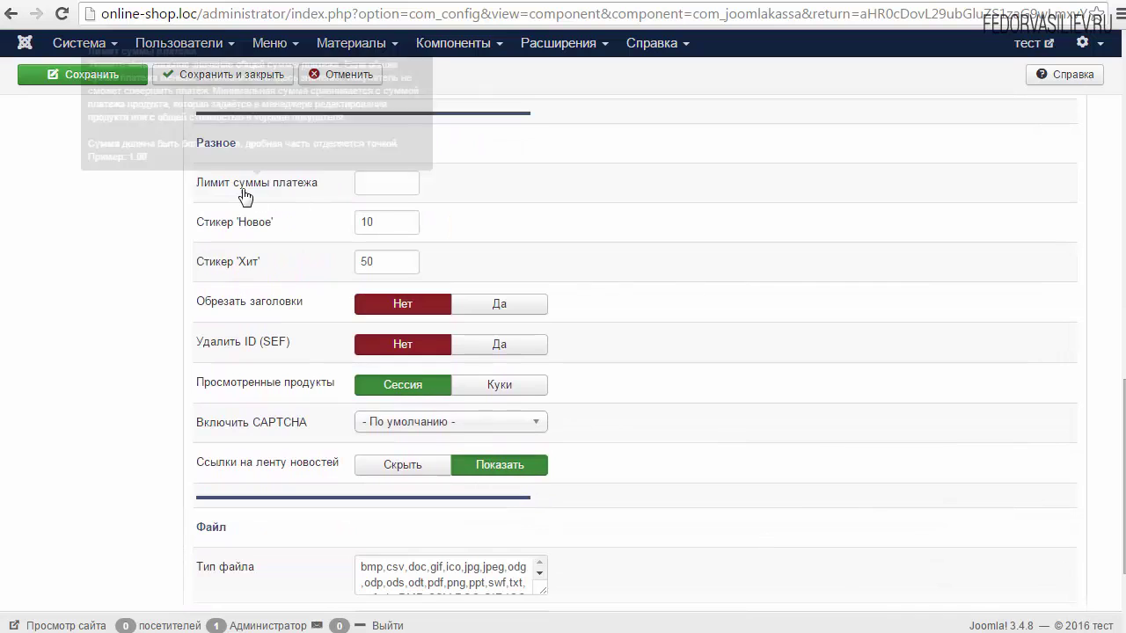
left_click(369, 184)
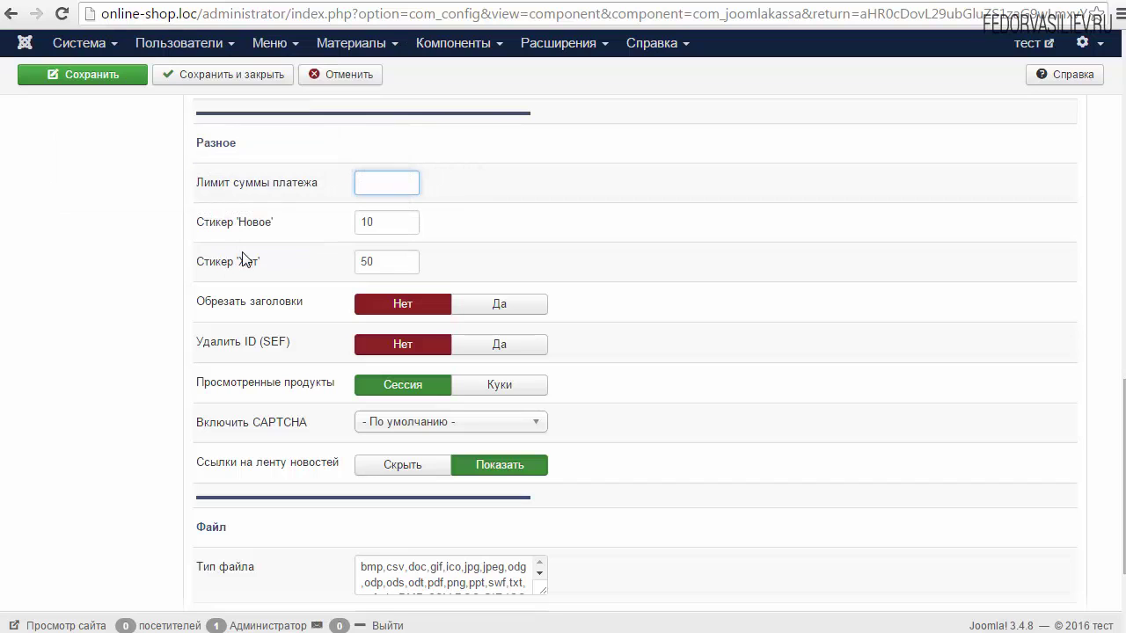
mouse_move(269, 315)
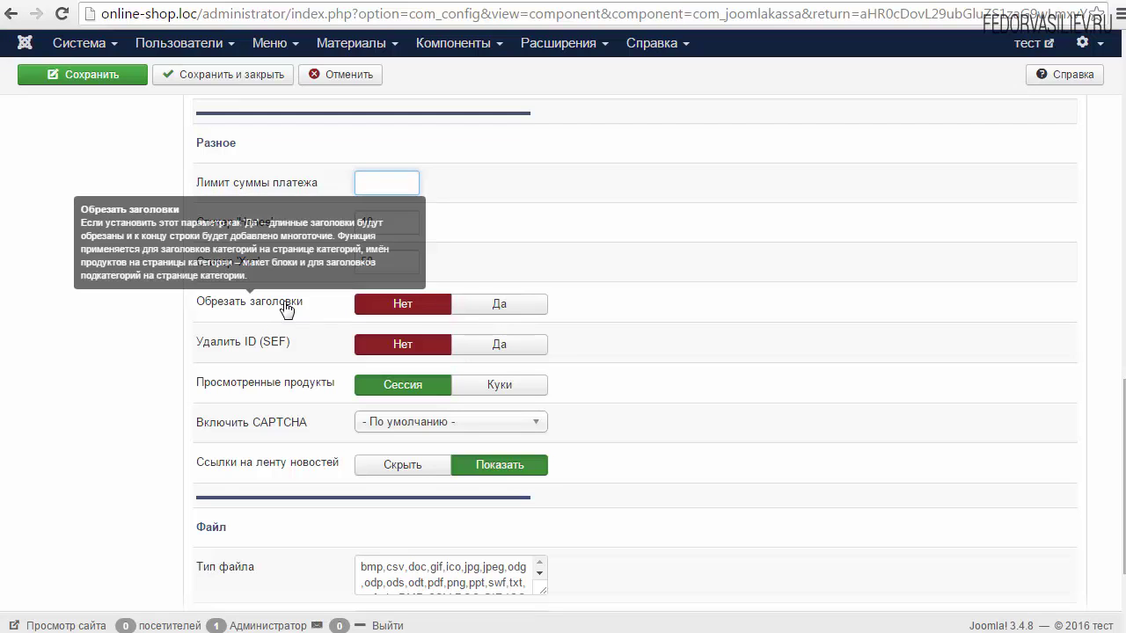
left_click(514, 306)
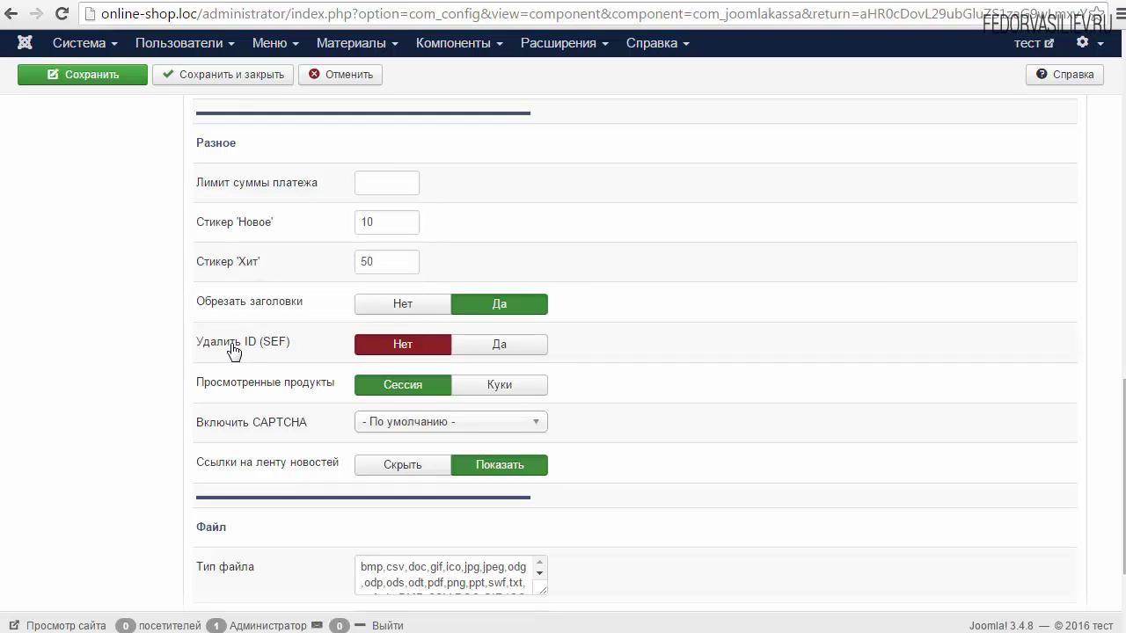
mouse_move(252, 350)
scroll(143, 246, "up", 4)
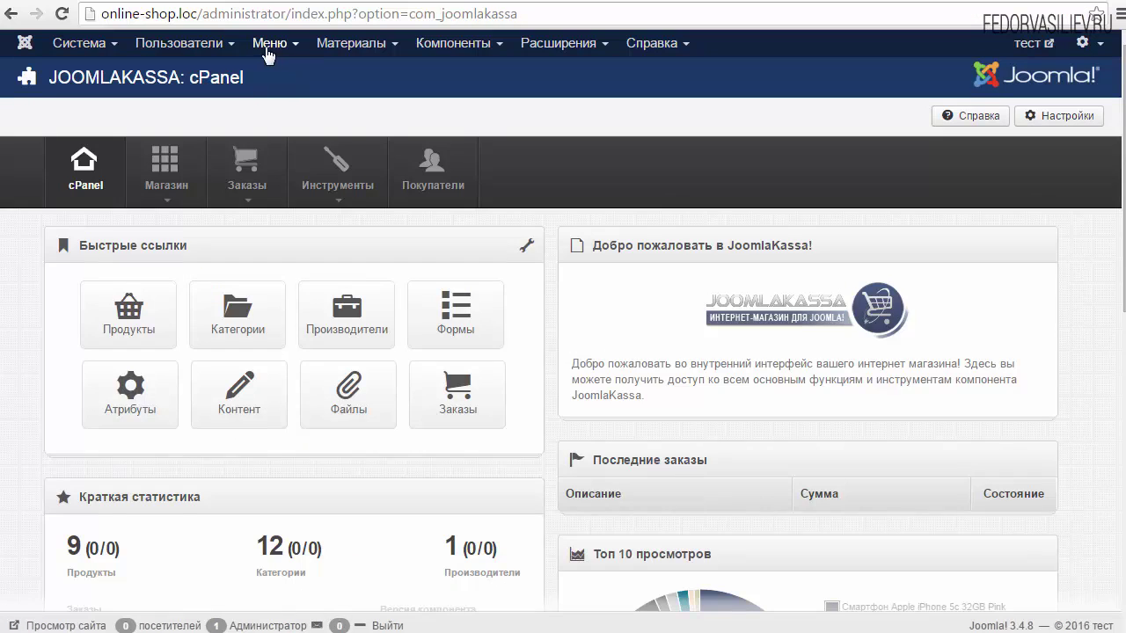
Start a new Main Menu item, examine the menu item types offered by JOOMLAKASSA, and cancel the item.
left_click(269, 43)
left_click(289, 111)
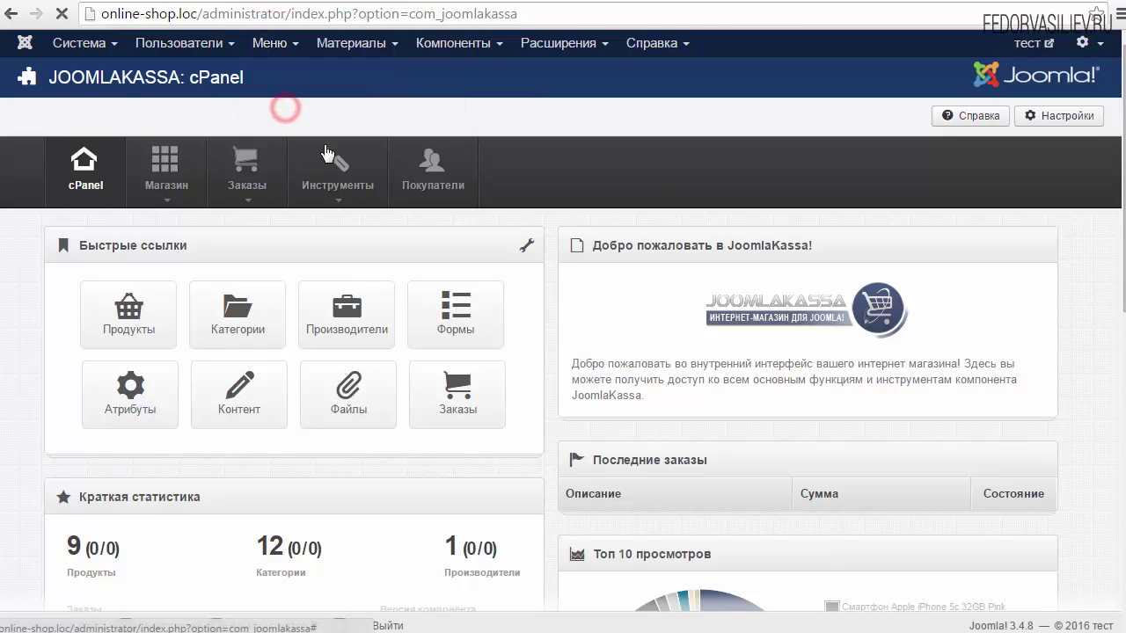
left_click(334, 253)
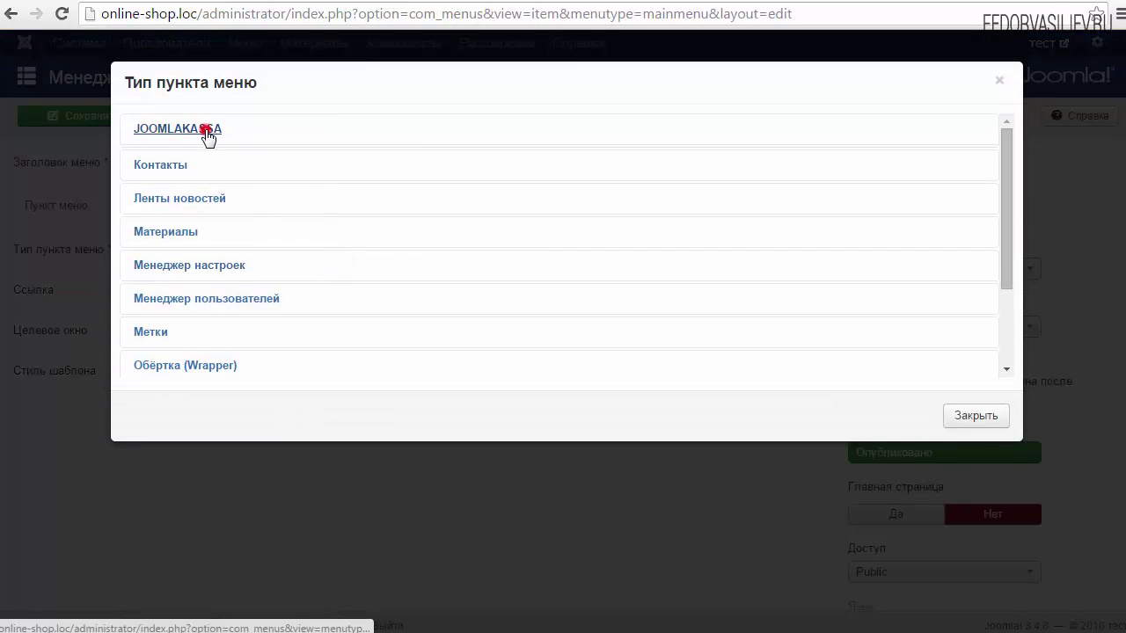
left_click(205, 133)
scroll(383, 332, "down", 1)
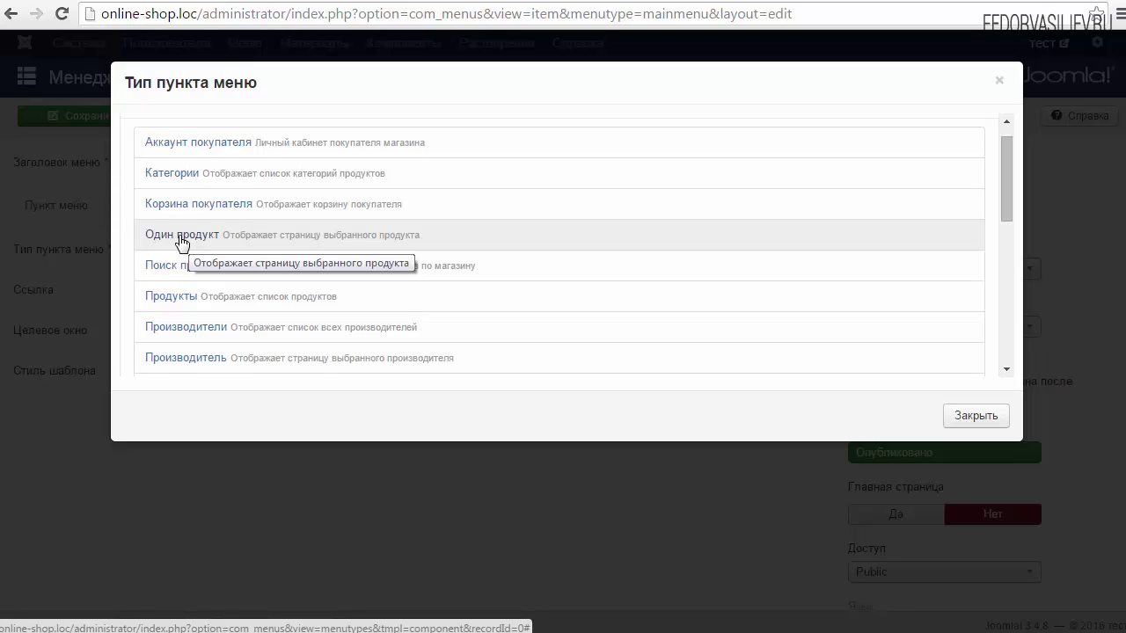
scroll(180, 244, "up", 1)
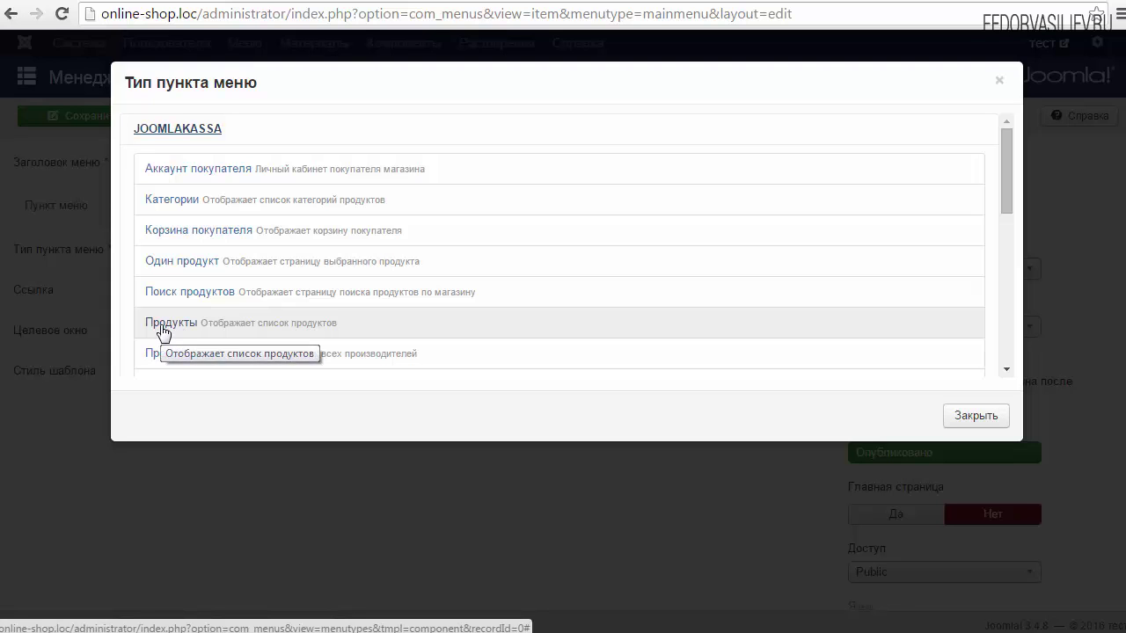
left_click(998, 80)
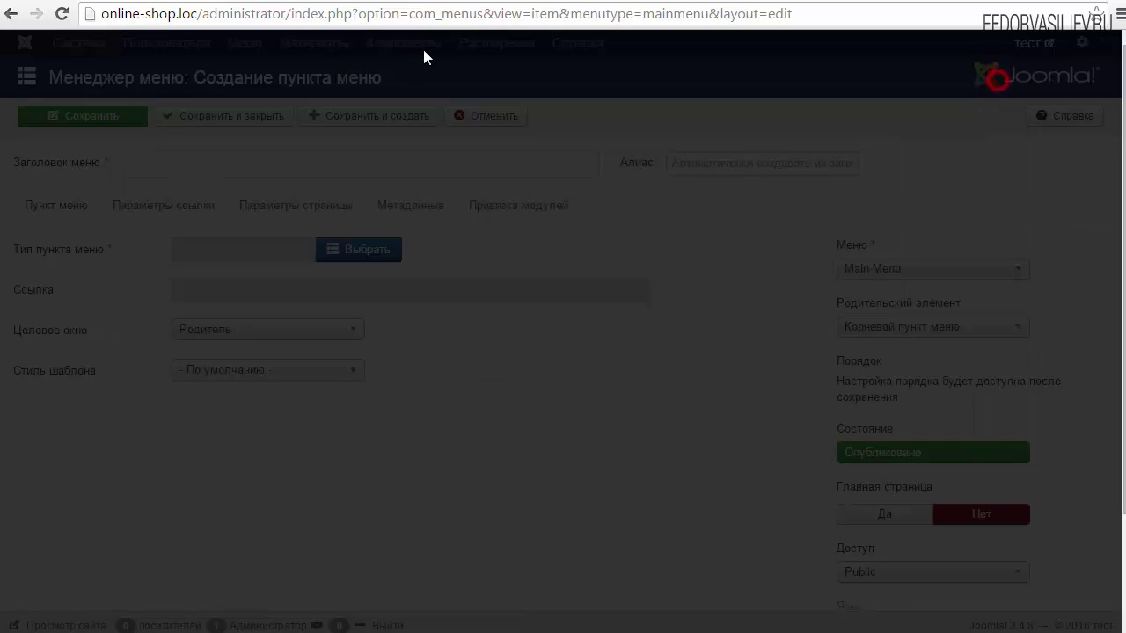
left_click(211, 19)
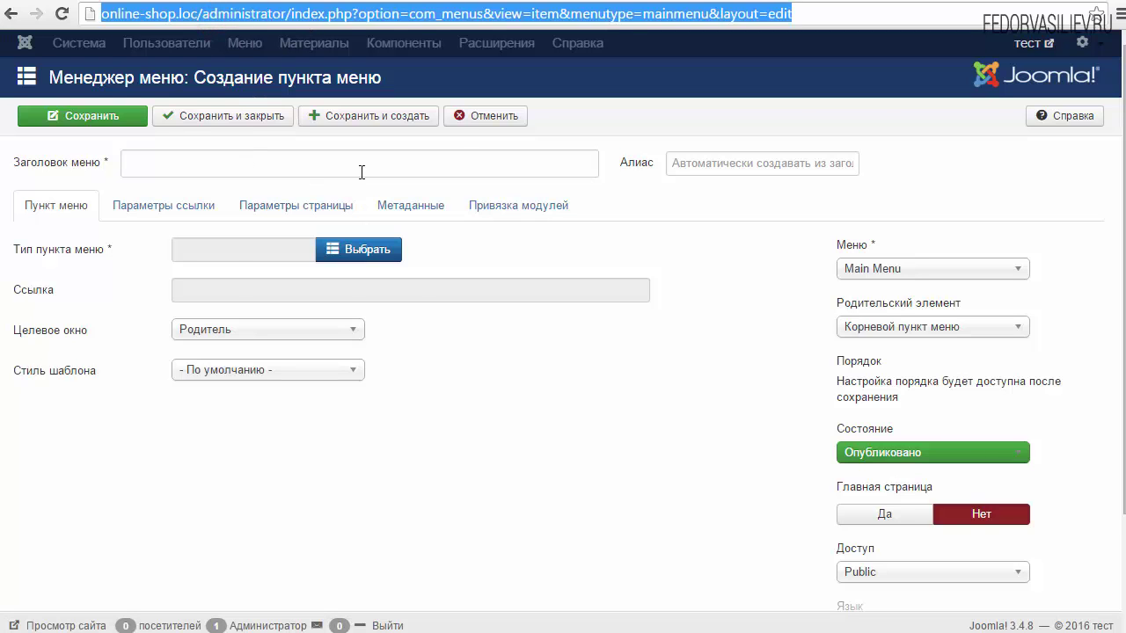
left_click(466, 116)
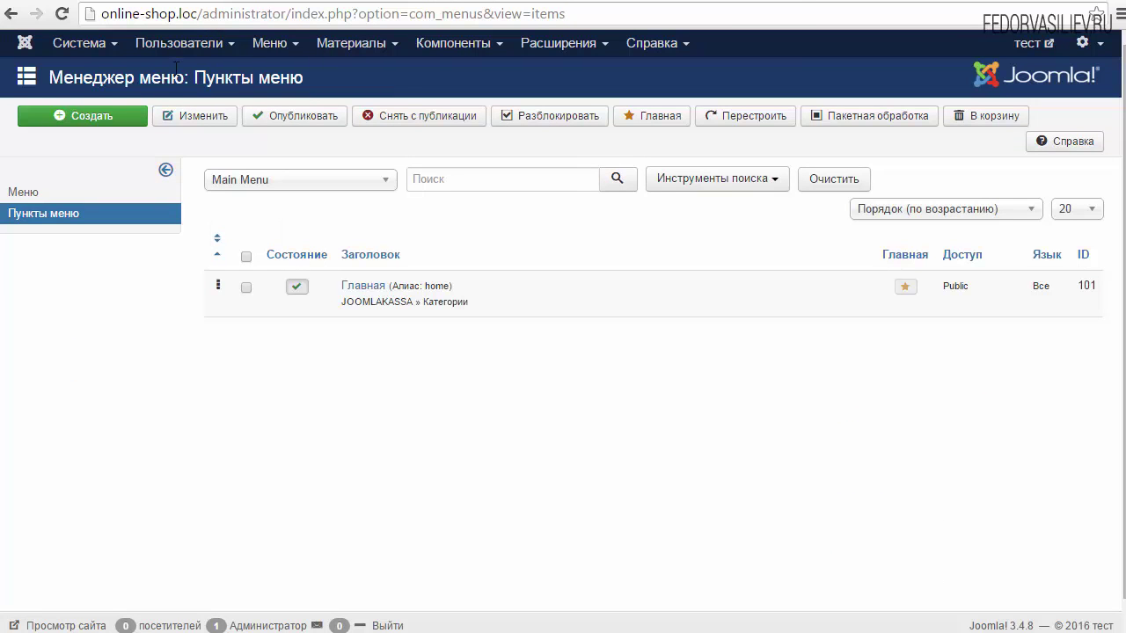
Reopen the JoomlaKassa configuration and read the description of Удалить ID (SEF) under Разное.
left_click(460, 103)
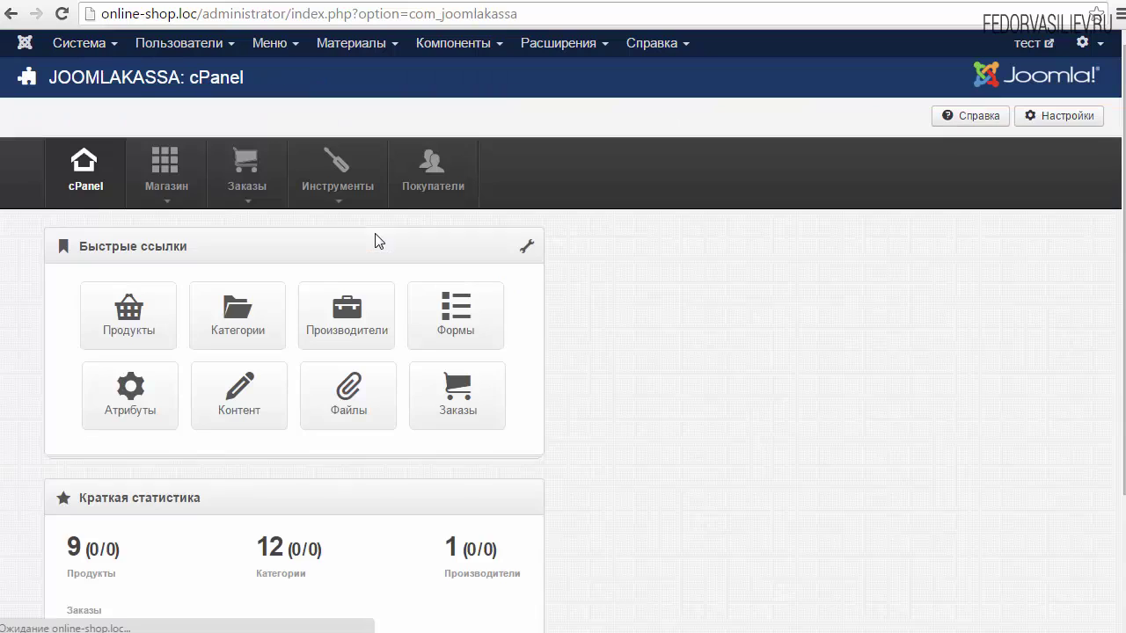
left_click(1057, 116)
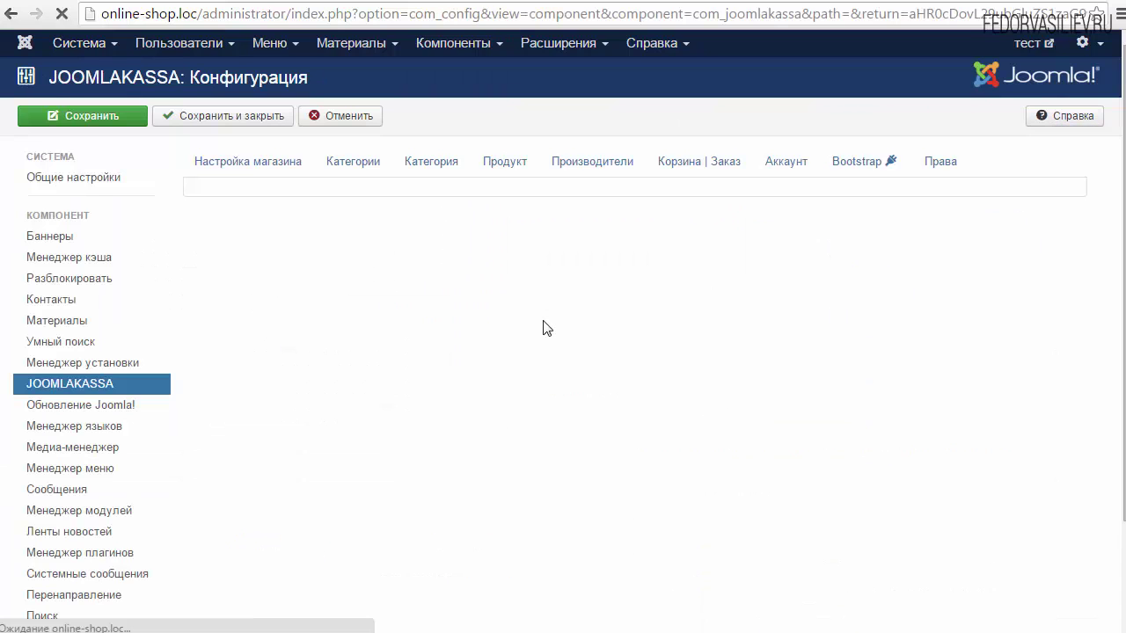
scroll(543, 327, "down", 2)
scroll(543, 327, "down", 3)
scroll(543, 327, "up", 2)
scroll(542, 327, "down", 8)
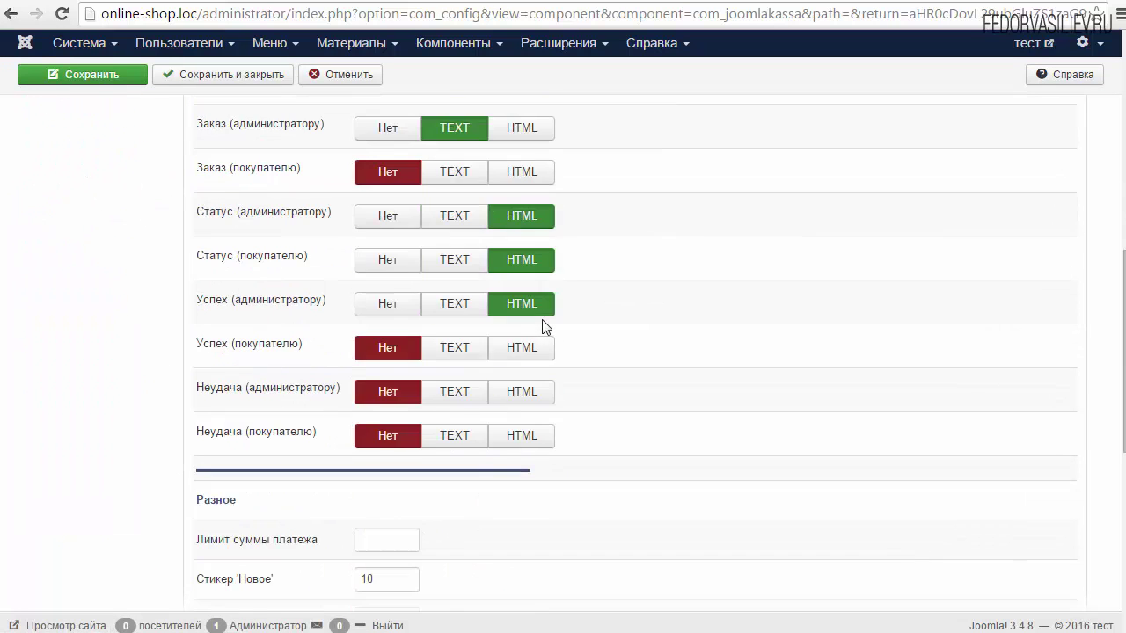
mouse_move(261, 353)
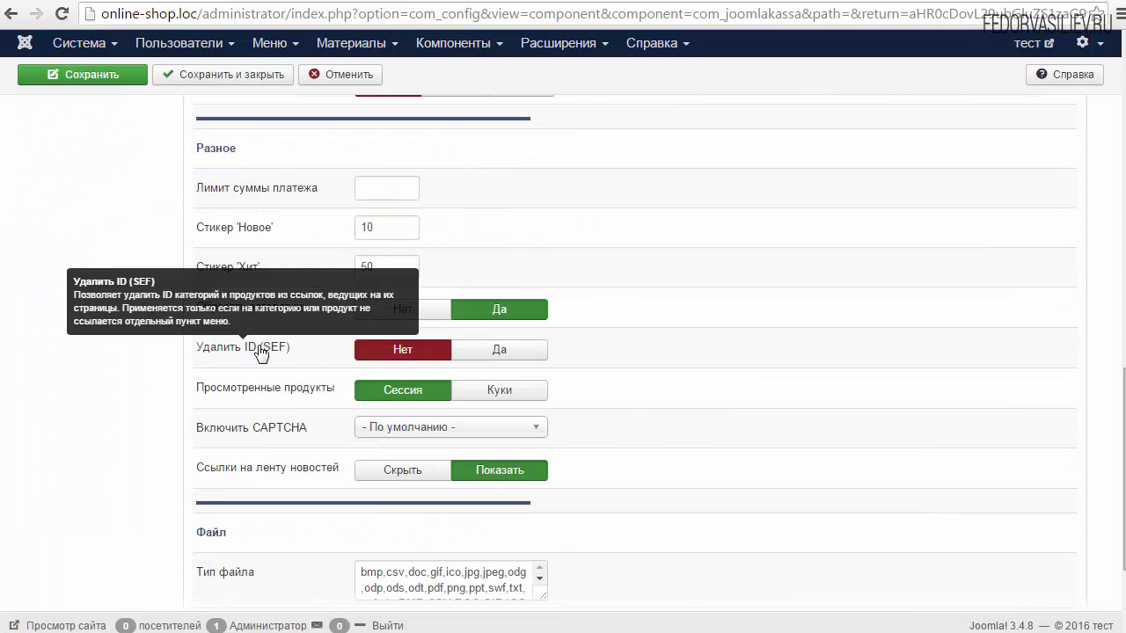
Examine the Просмотренные продукты setting under Разное.
left_click(335, 389)
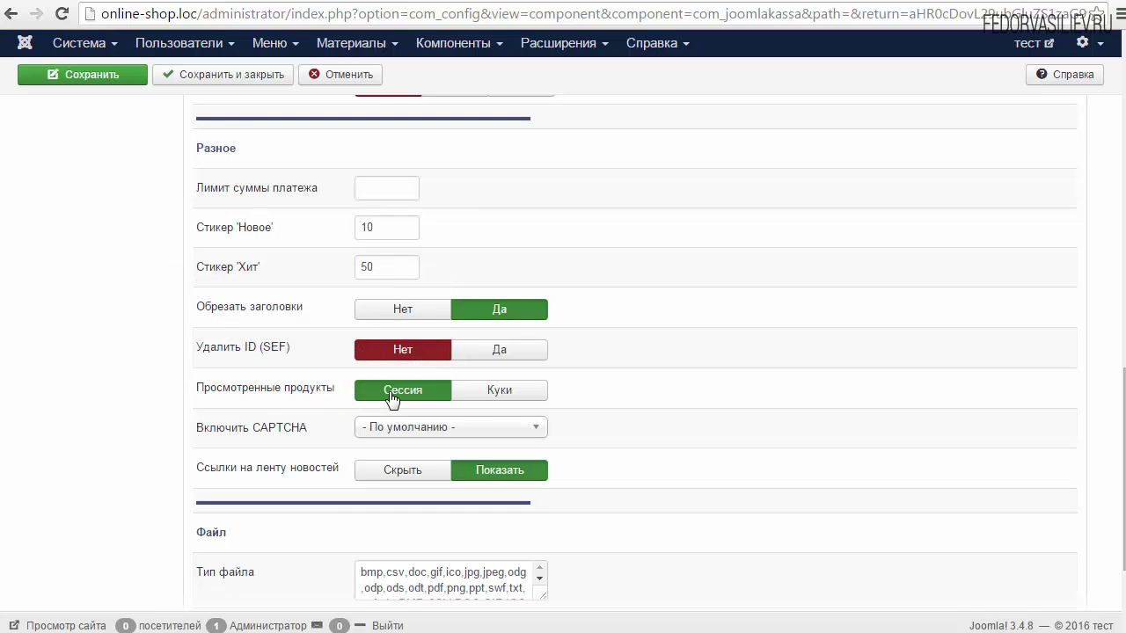
mouse_move(286, 400)
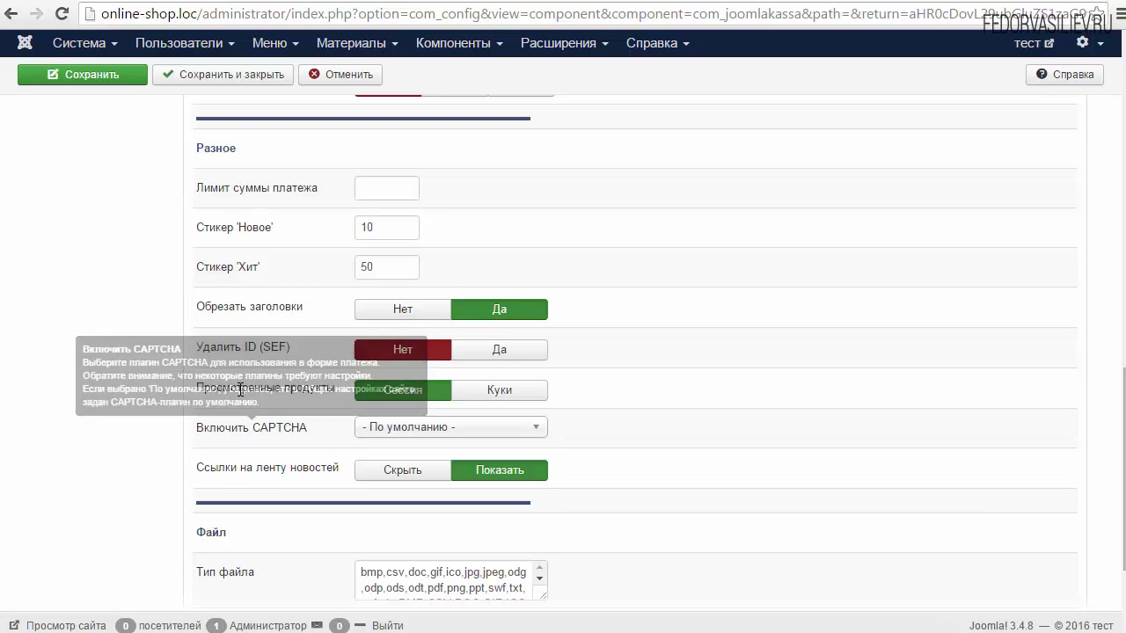
mouse_move(241, 398)
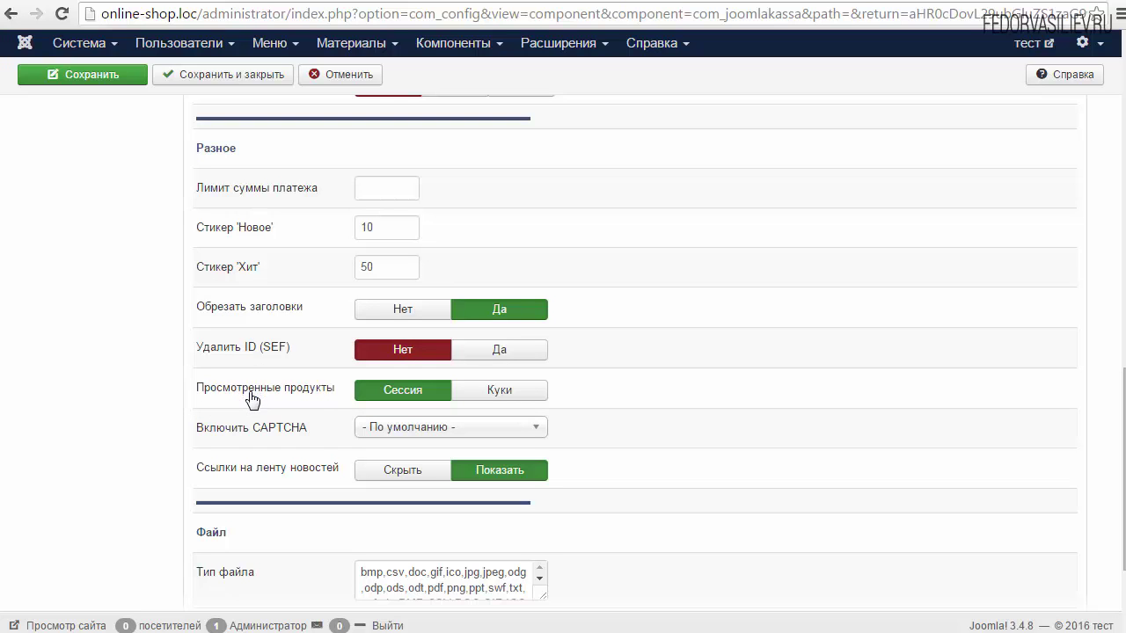
Switch to the demo storefront and open the Apple iPhone 6S 64GB Rose Gold product page from the Apple smartphones category.
left_click(248, 3)
scroll(211, 207, "up", 15)
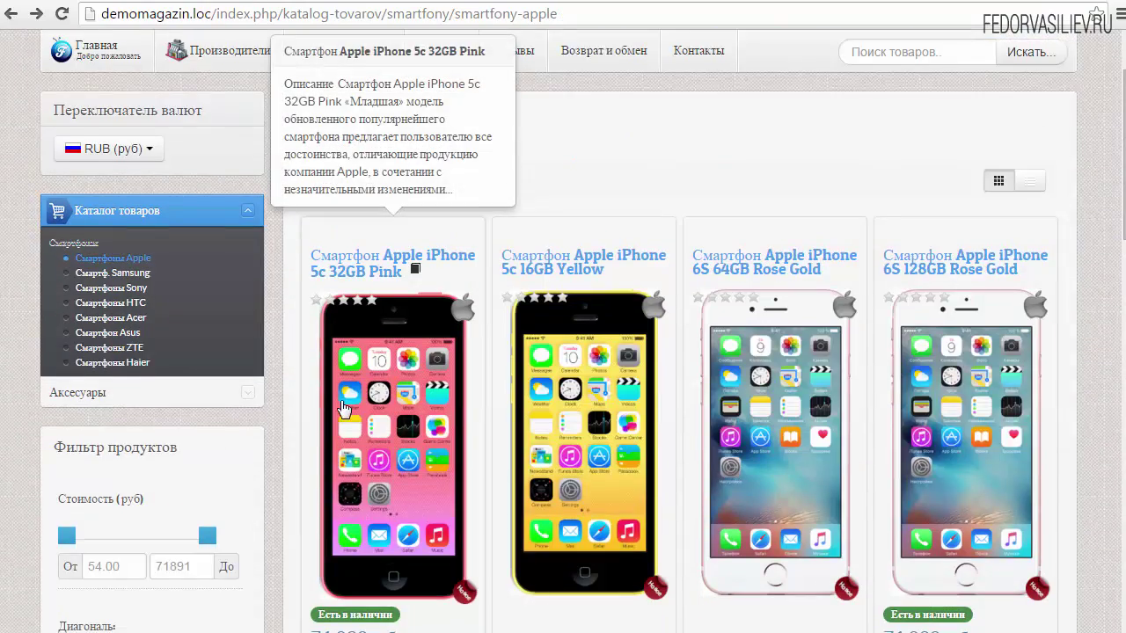
scroll(604, 325, "down", 2)
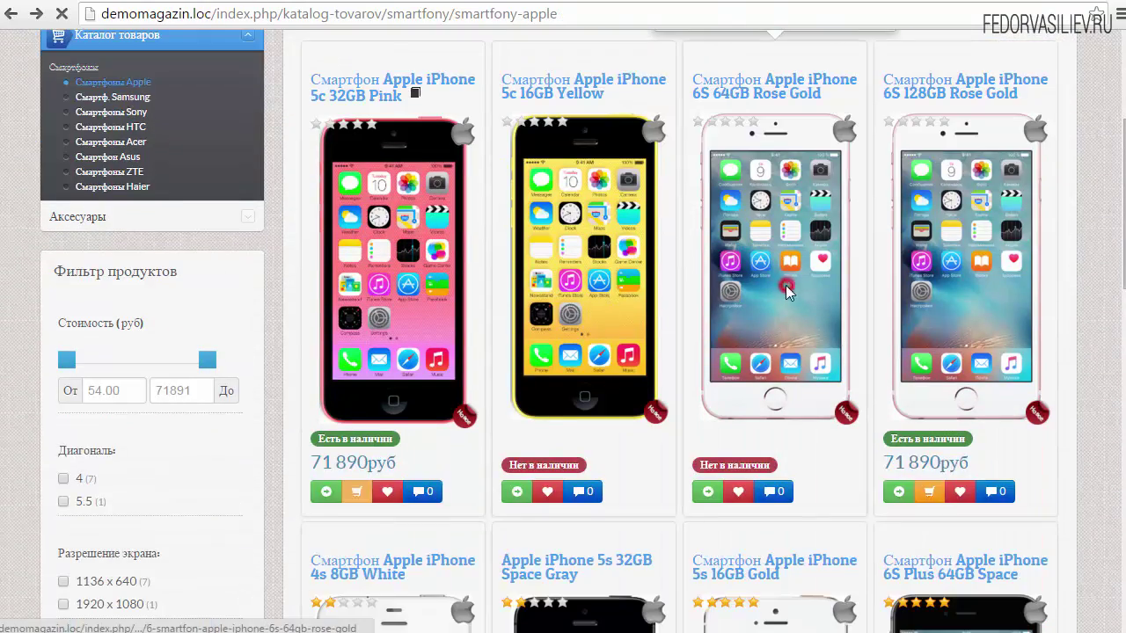
left_click(779, 289)
scroll(734, 356, "down", 3)
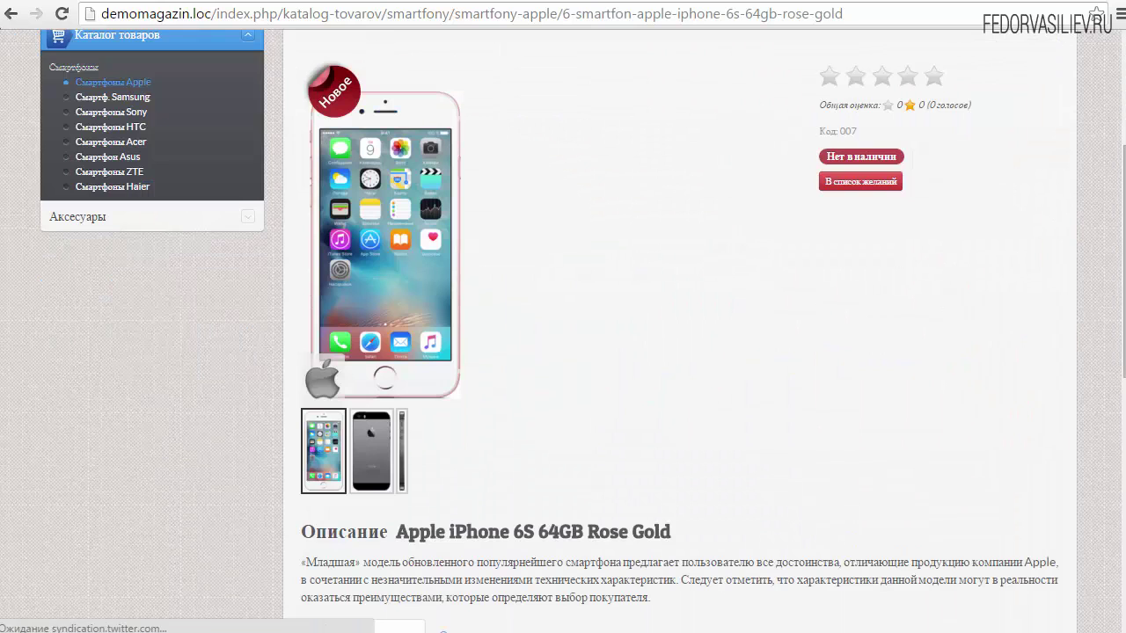
Go back to the Apple smartphones category, examine the Просмотренные продукты block below the catalogue, and return to the JoomlaKassa configuration.
left_click(12, 13)
scroll(456, 220, "down", 8)
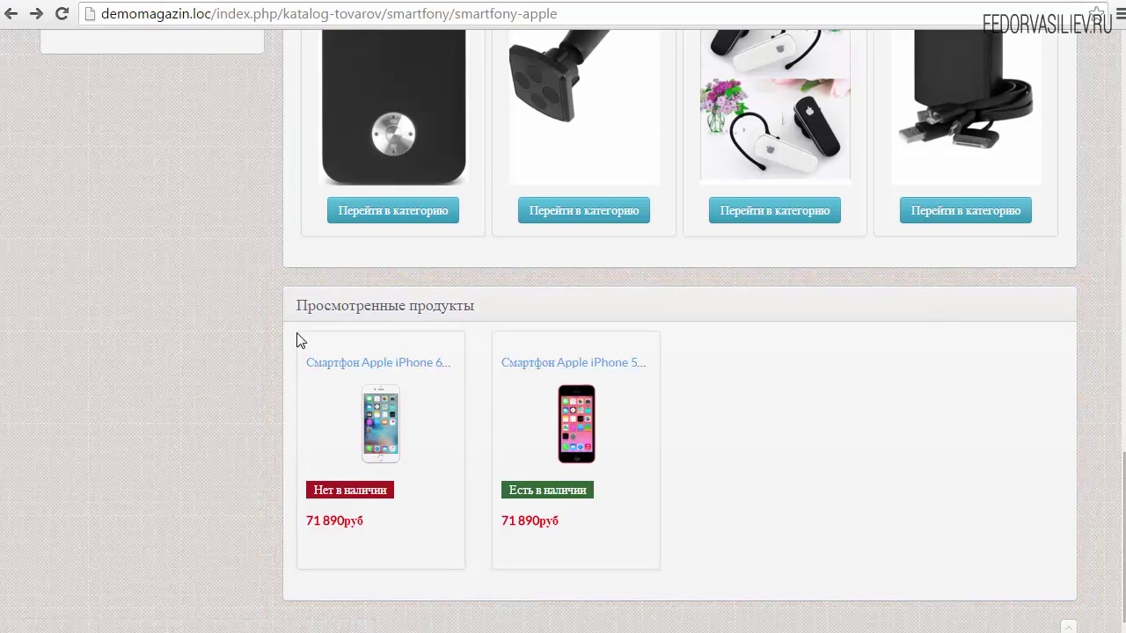
left_click_drag(425, 307, 330, 305)
left_click(357, 304)
left_click(407, 2)
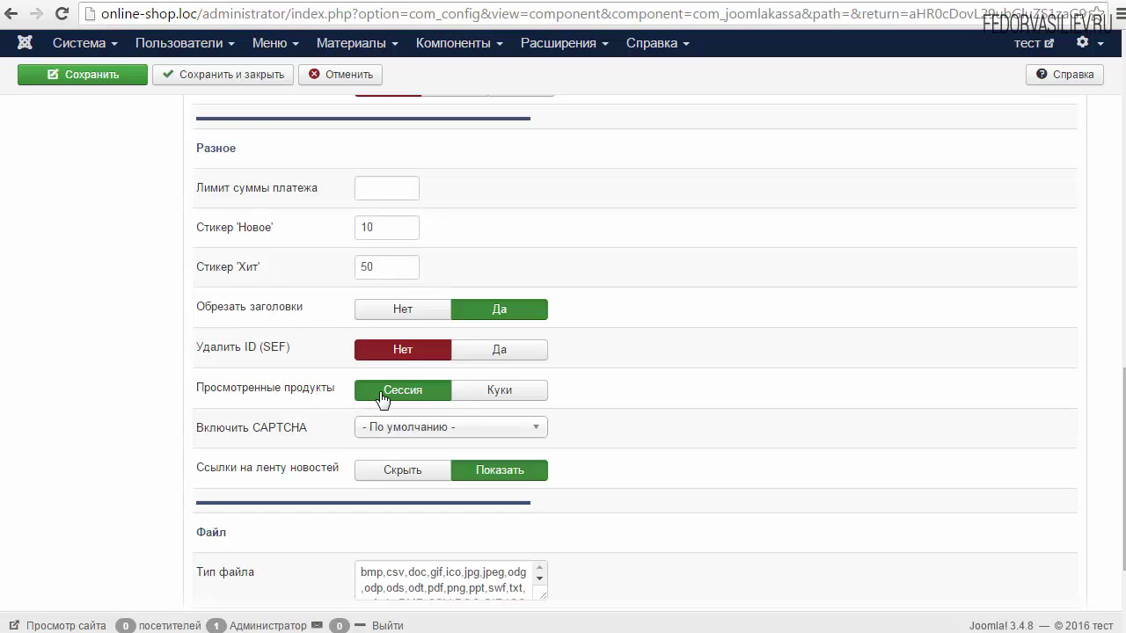
Try Куки for Просмотренные продукты and switch it back to Сессия.
left_click(494, 390)
left_click(430, 390)
Examine the Включить CAPTCHA setting under Разное and read its description.
scroll(1077, 446, "down", 2)
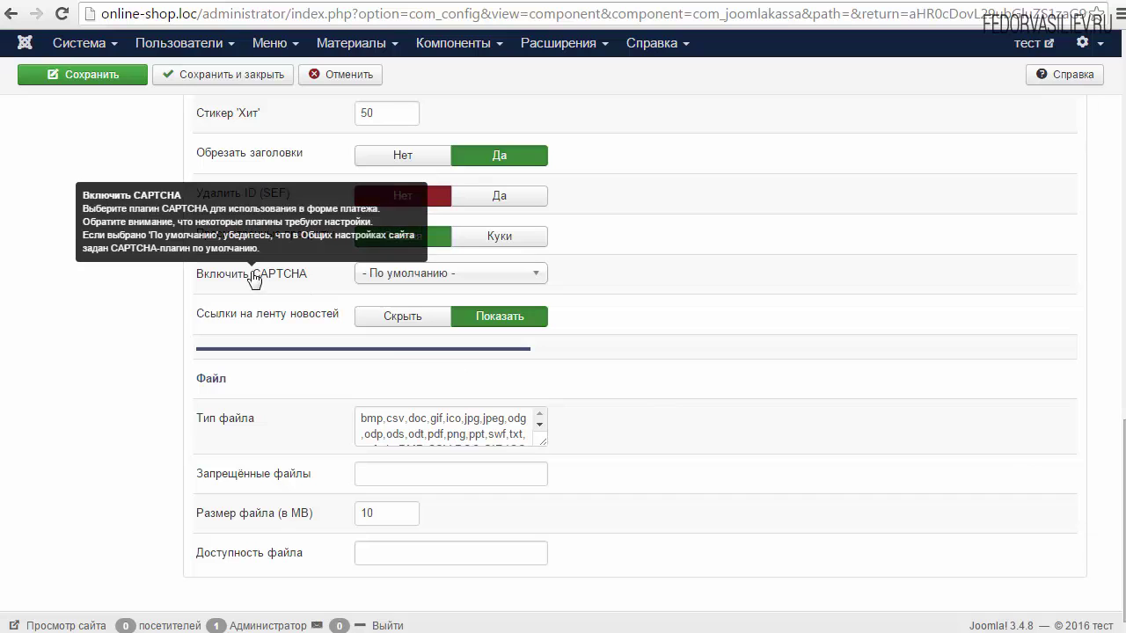
left_click(390, 275)
left_click(389, 274)
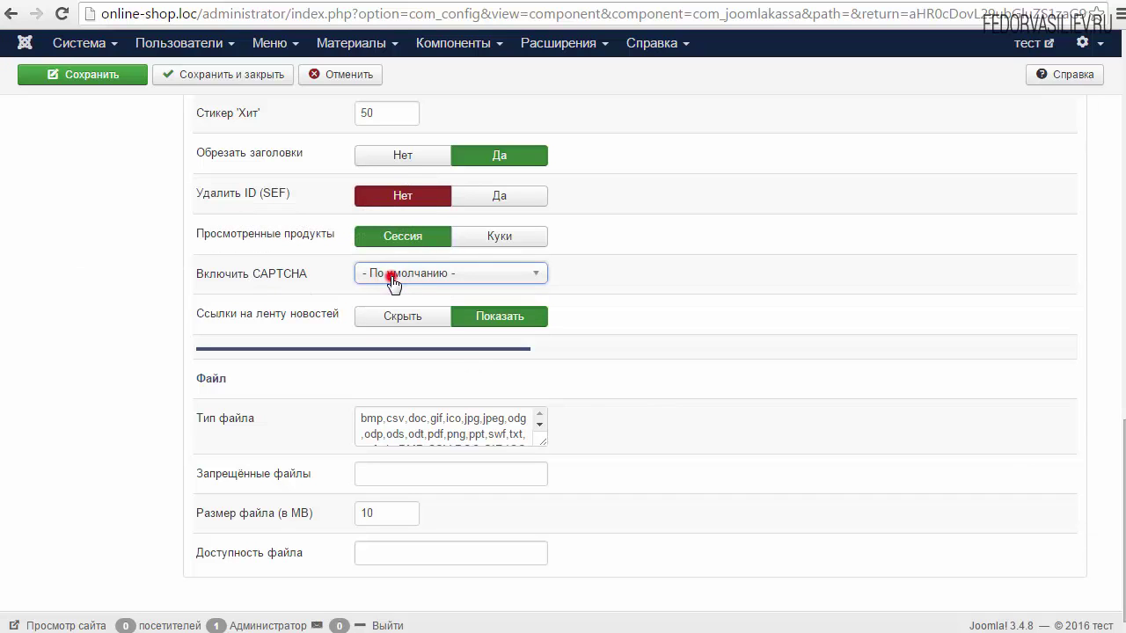
mouse_move(299, 280)
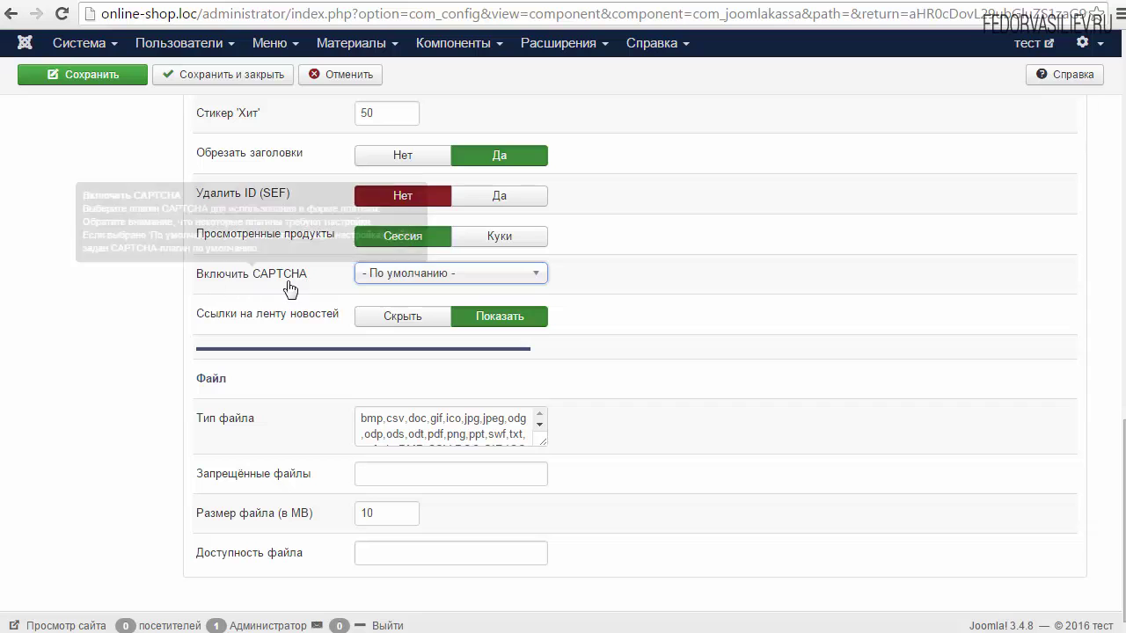
left_click(364, 277)
left_click(327, 276)
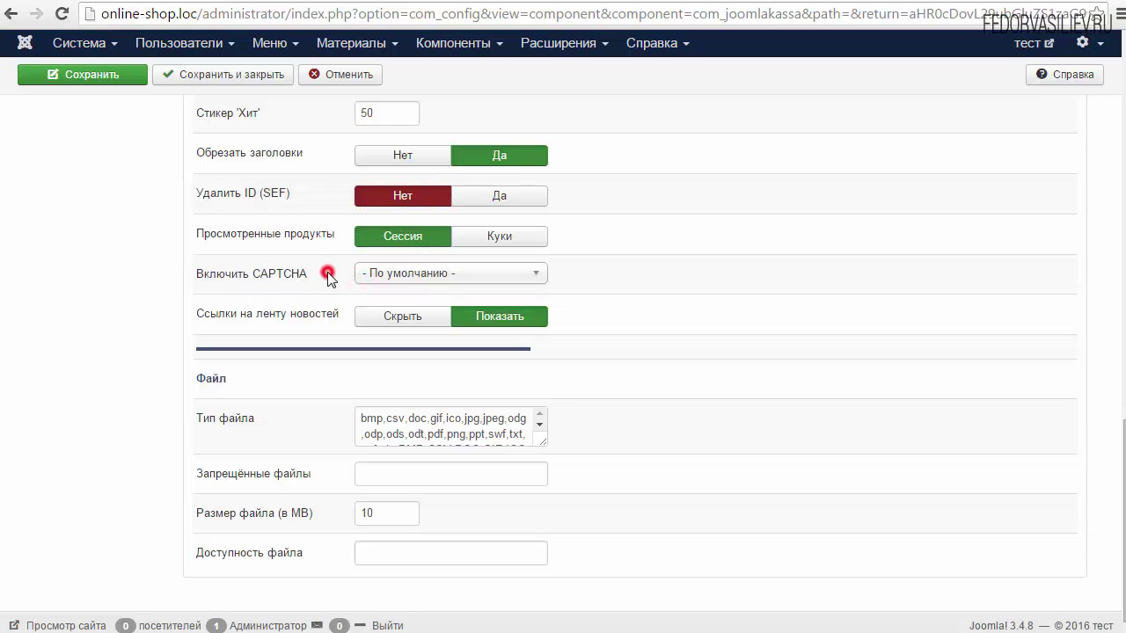
double_click(262, 274)
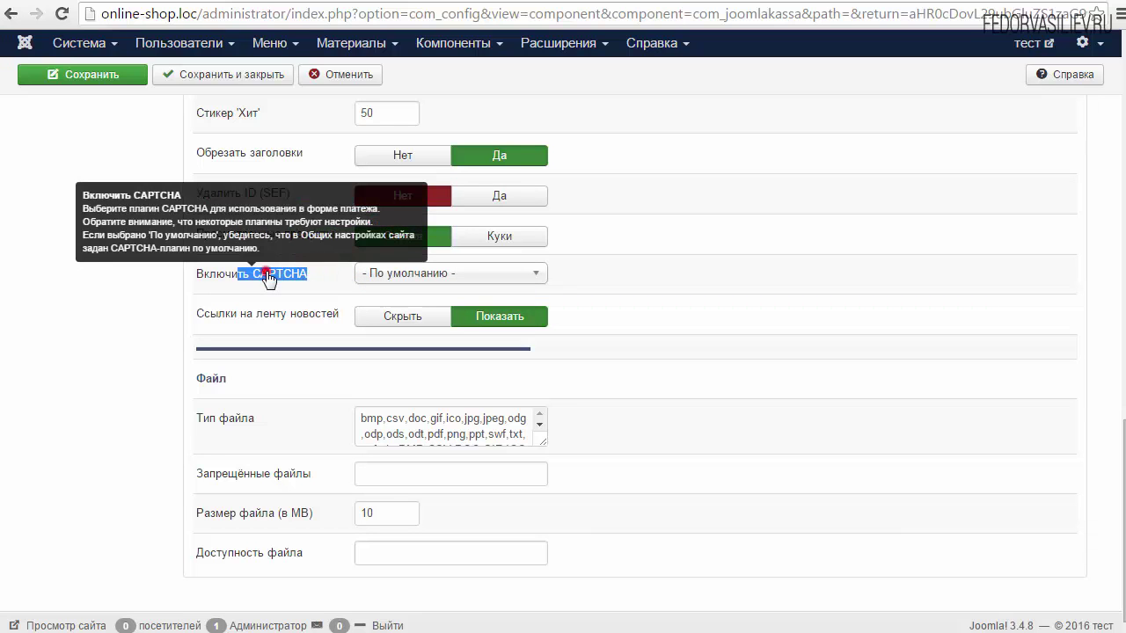
left_click(264, 272)
left_click_drag(307, 274, 256, 280)
left_click(304, 280)
left_click(280, 284)
left_click_drag(254, 277, 307, 274)
left_click(315, 264)
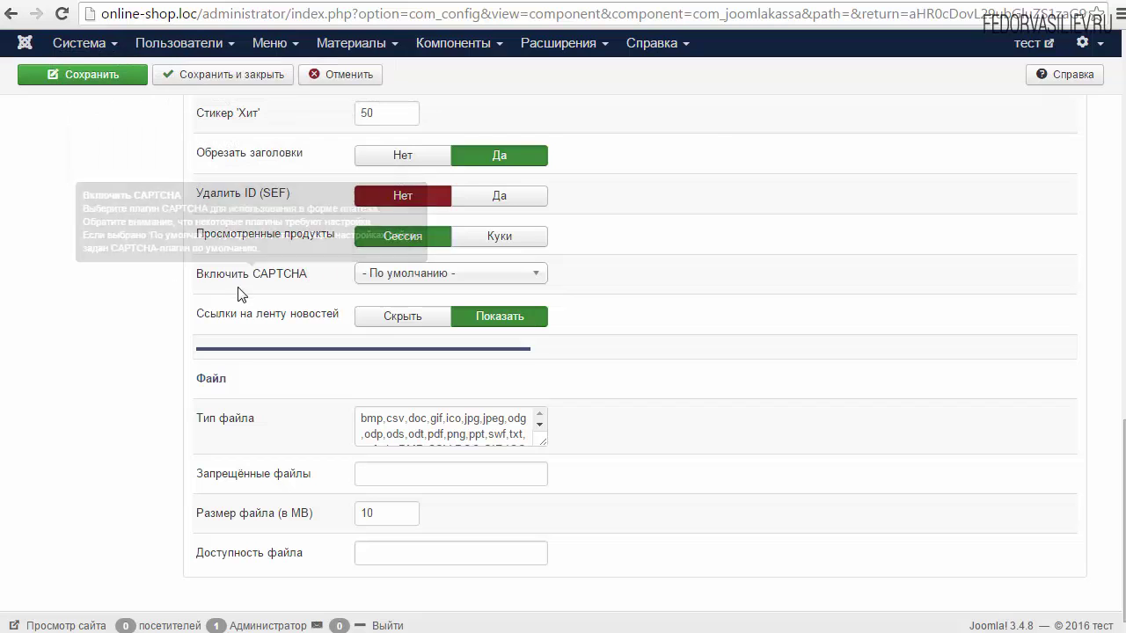
mouse_move(213, 285)
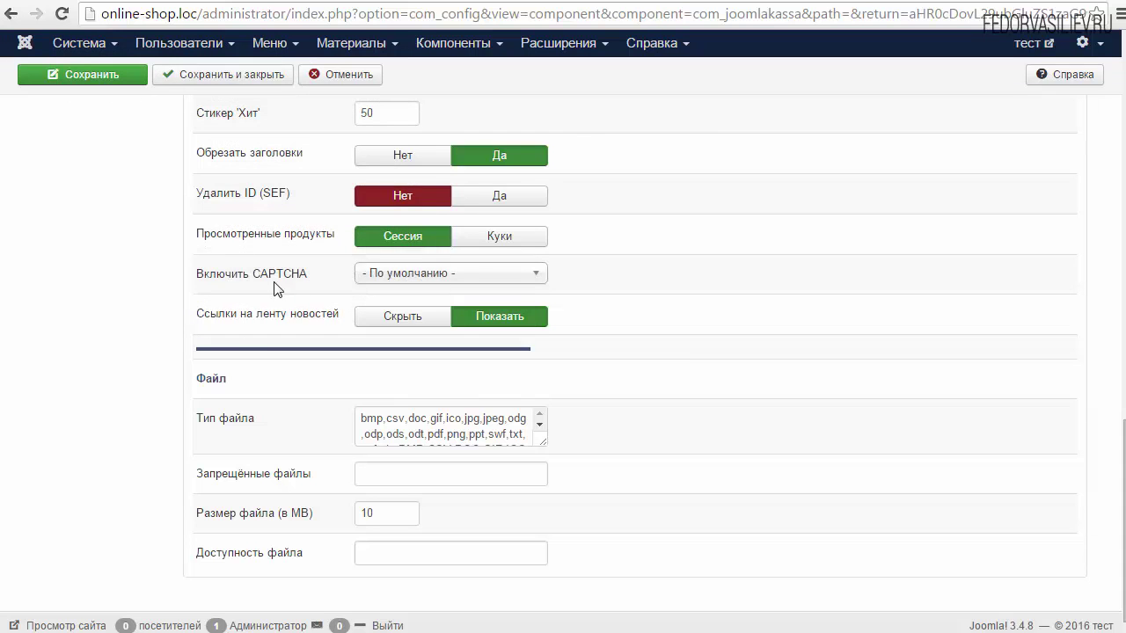
left_click(379, 271)
left_click(335, 275)
mouse_move(276, 282)
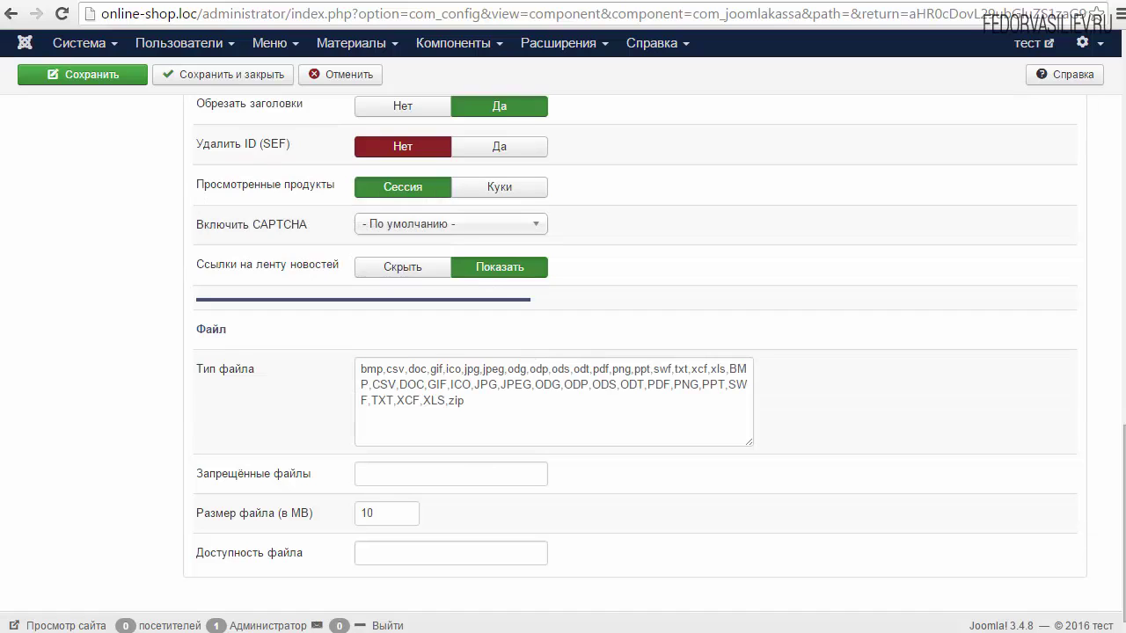
Review the upload settings in the Файл section, starting with the allowed extensions under Тип файла.
double_click(235, 330)
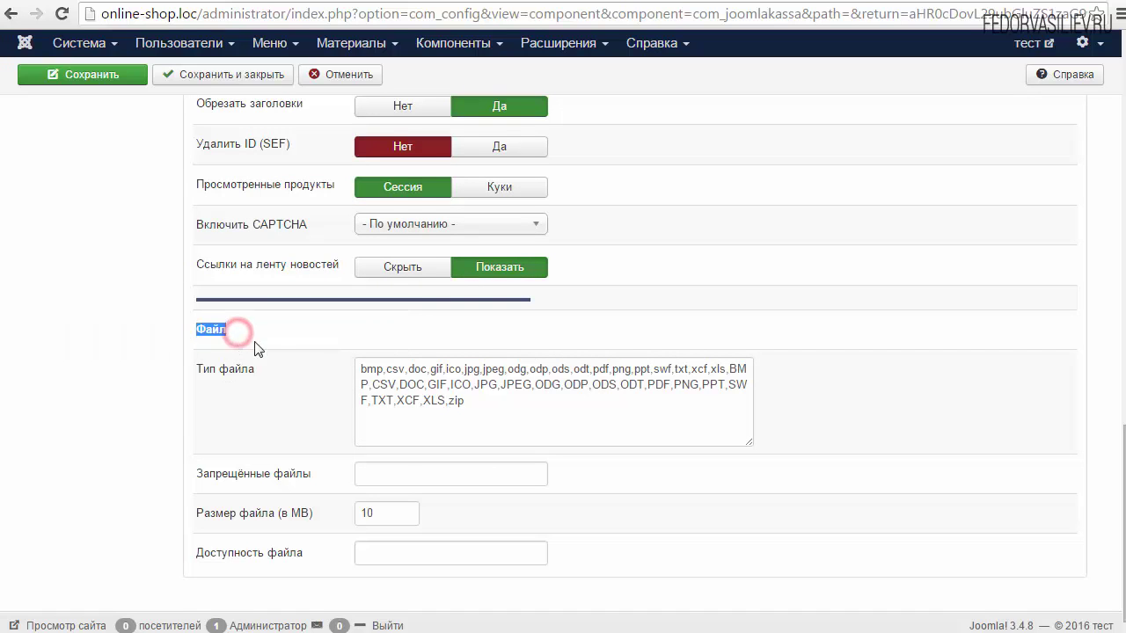
left_click(262, 343)
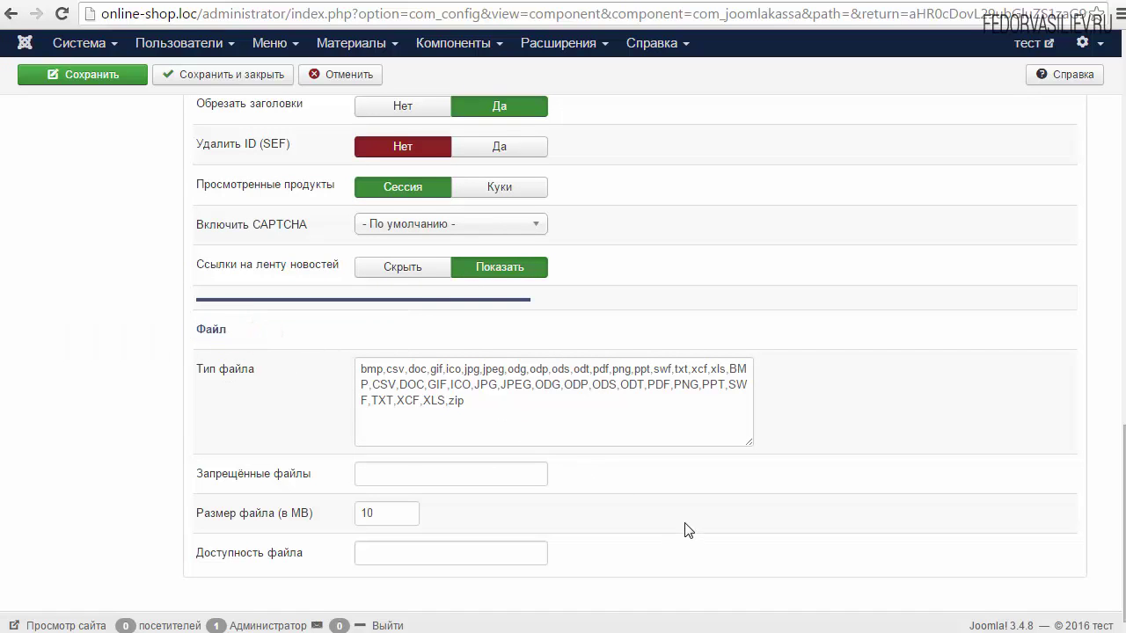